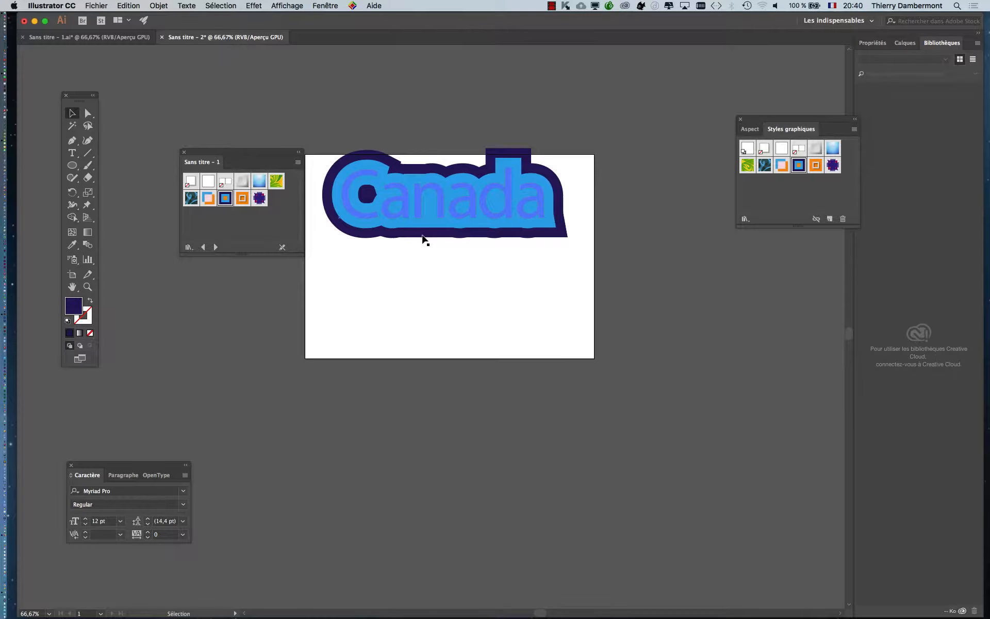
Step: Enlarge the Canada text to about 825 pt, well beyond the artboard
{"action": "left_click", "coordinate": [261, 159]}
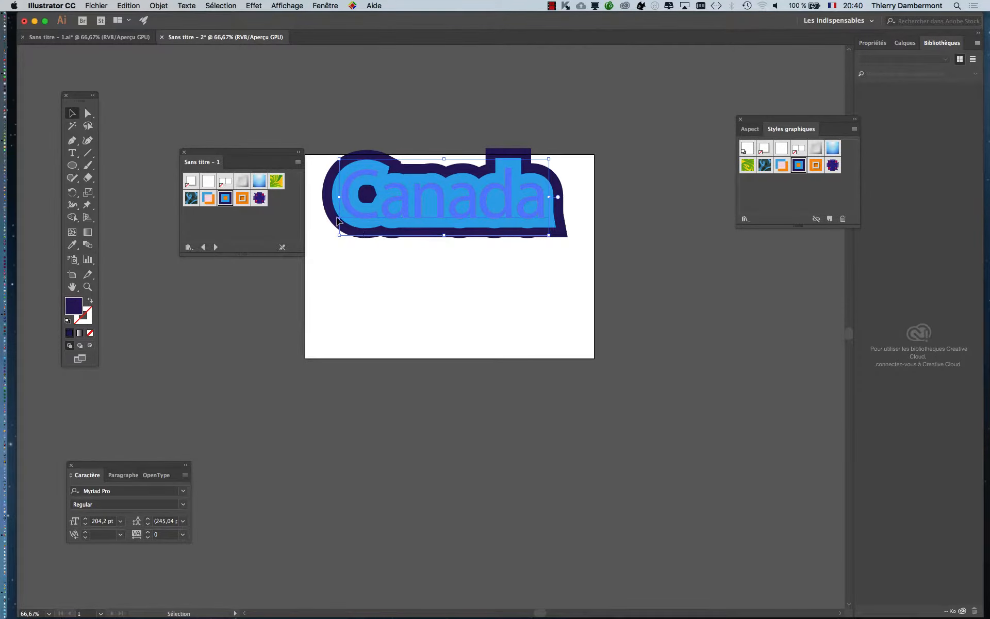
{"action": "scroll", "coordinate": [575, 246], "scroll_direction": "down", "scroll_amount": 1}
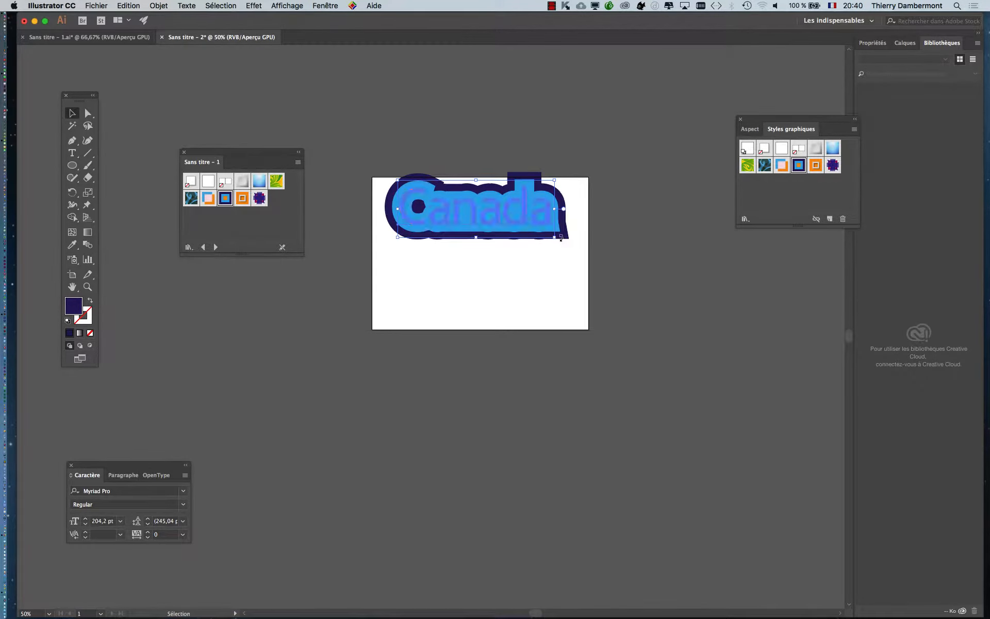
{"action": "left_click_drag", "start_coordinate": [555, 237], "coordinate": [744, 306]}
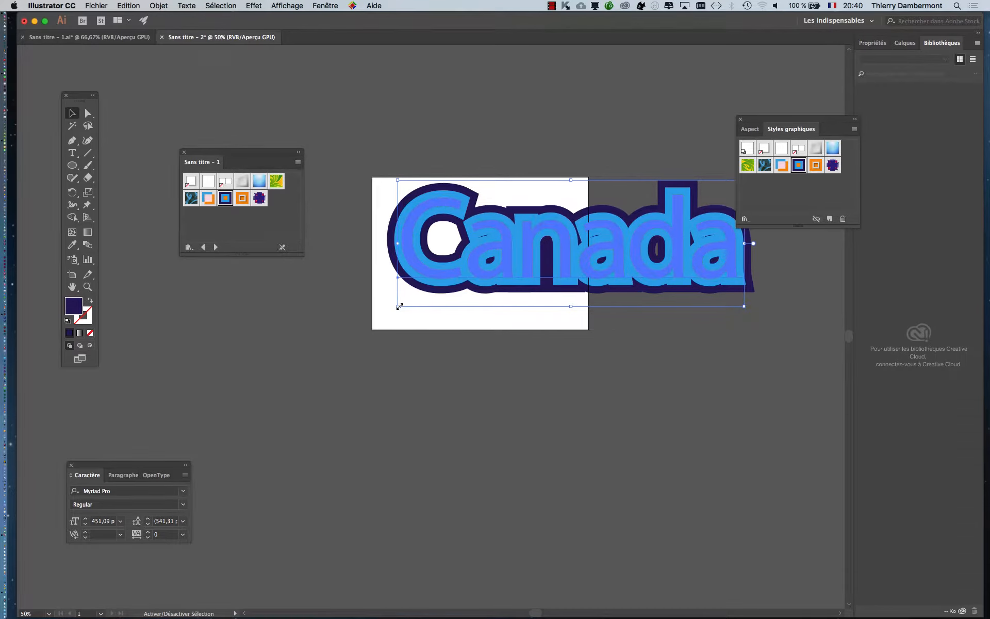
{"action": "left_click_drag", "start_coordinate": [399, 306], "coordinate": [331, 330]}
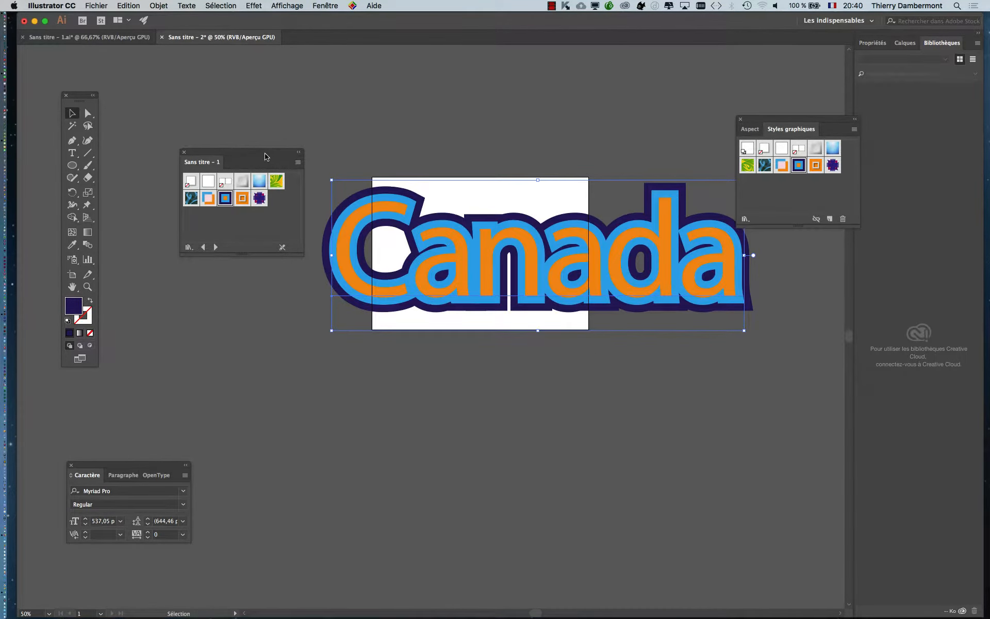
{"action": "left_click_drag", "start_coordinate": [265, 156], "coordinate": [214, 95]}
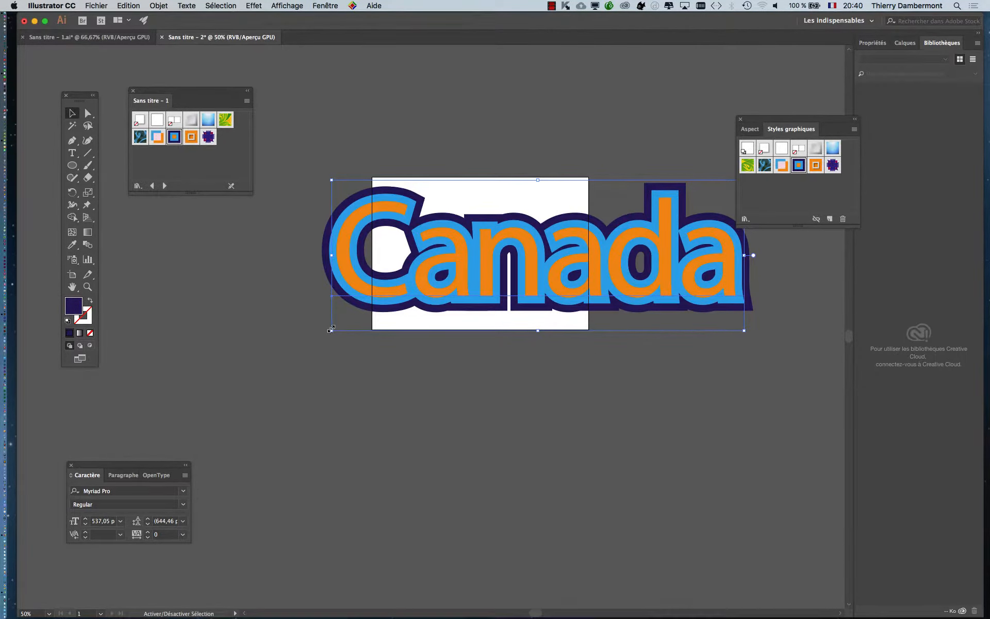
{"action": "left_click_drag", "start_coordinate": [330, 329], "coordinate": [189, 407]}
{"action": "key", "text": "super+minus"}
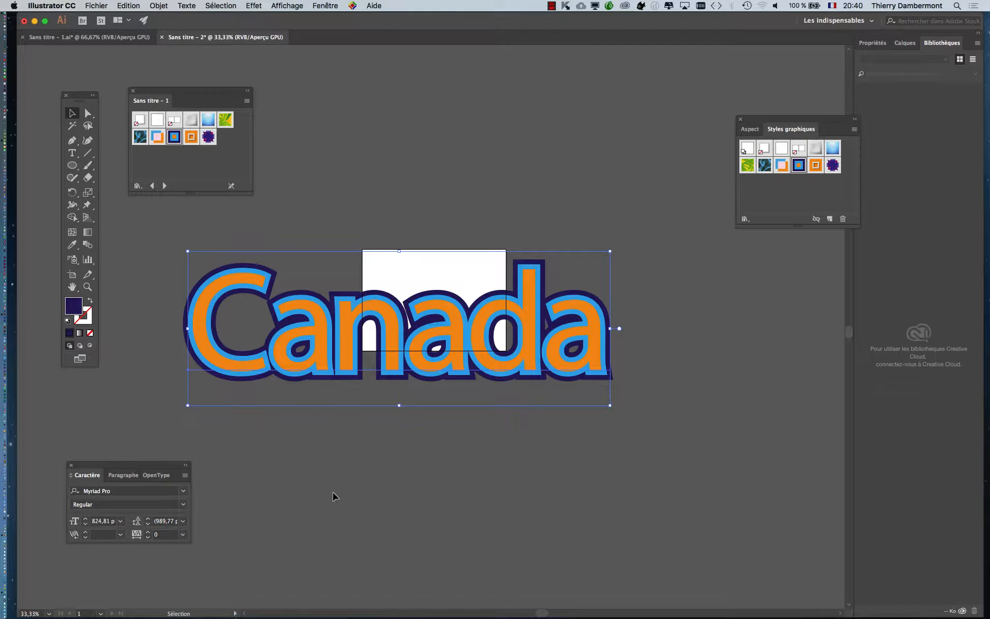
Step: Enable "Mettre à l'échelle les contours et les effets" in the general preferences
{"action": "left_click", "coordinate": [69, 4]}
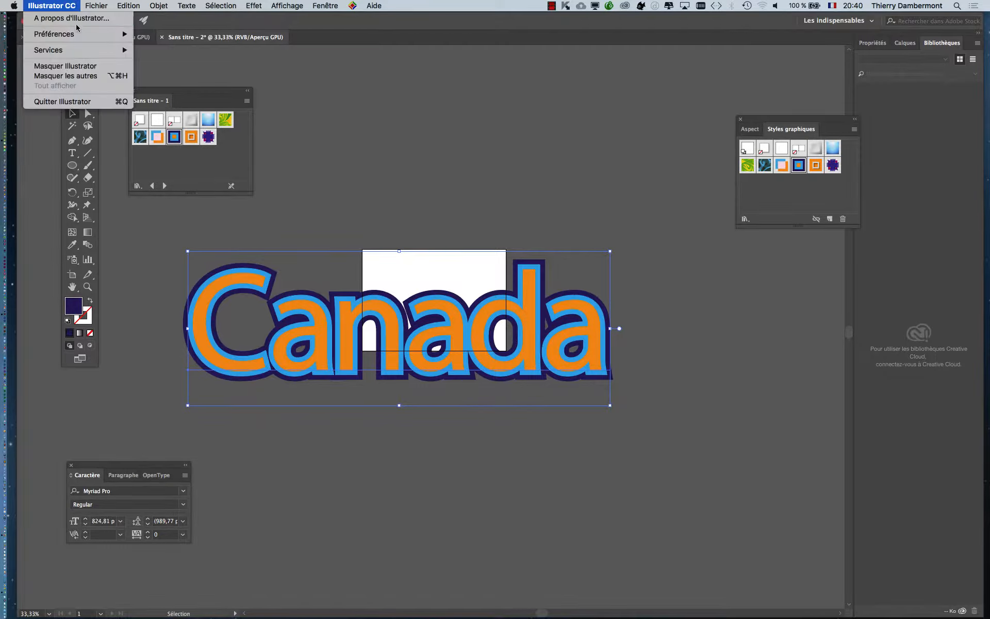
{"action": "mouse_move", "coordinate": [80, 35]}
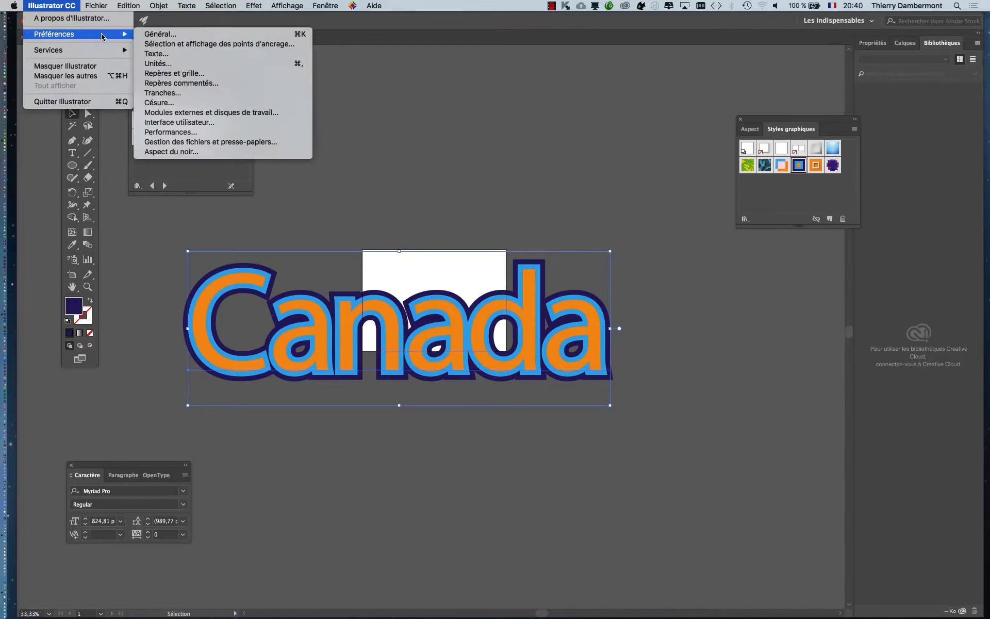
{"action": "left_click", "coordinate": [170, 35]}
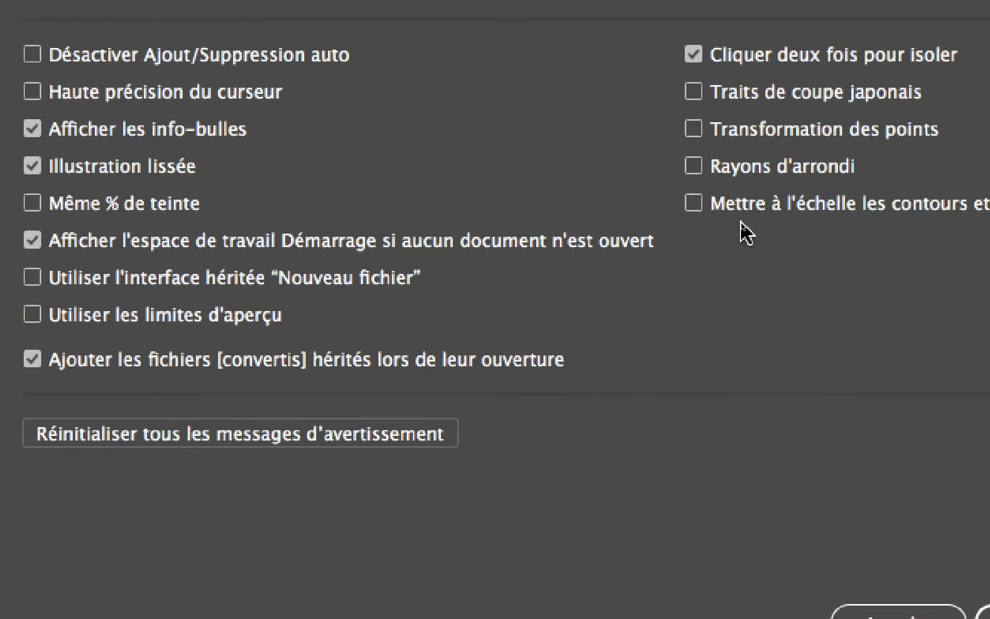
{"action": "left_click", "coordinate": [977, 211]}
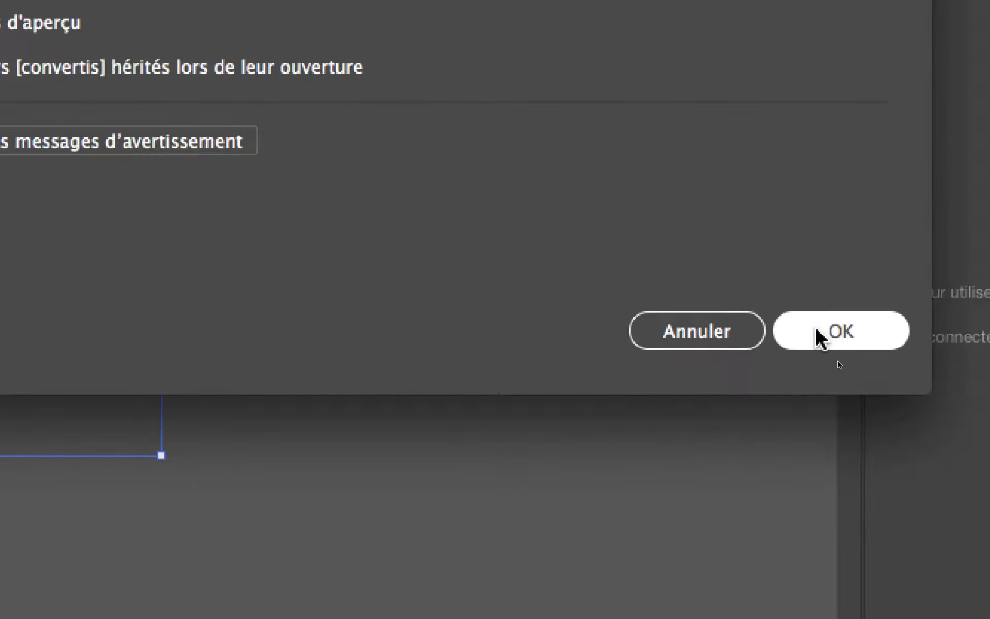
{"action": "left_click", "coordinate": [820, 338]}
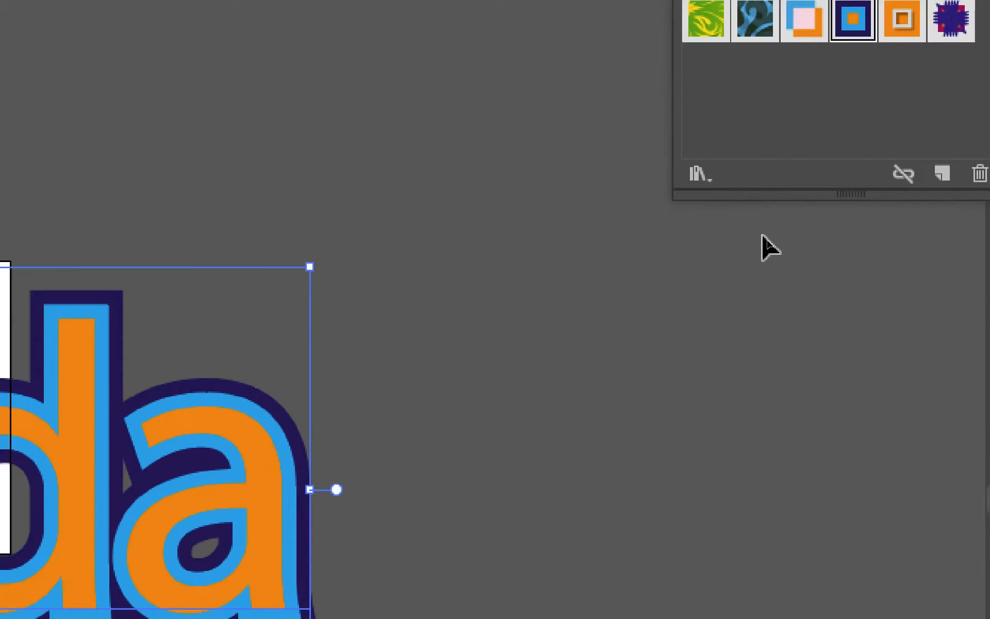
{"action": "left_click", "coordinate": [769, 247]}
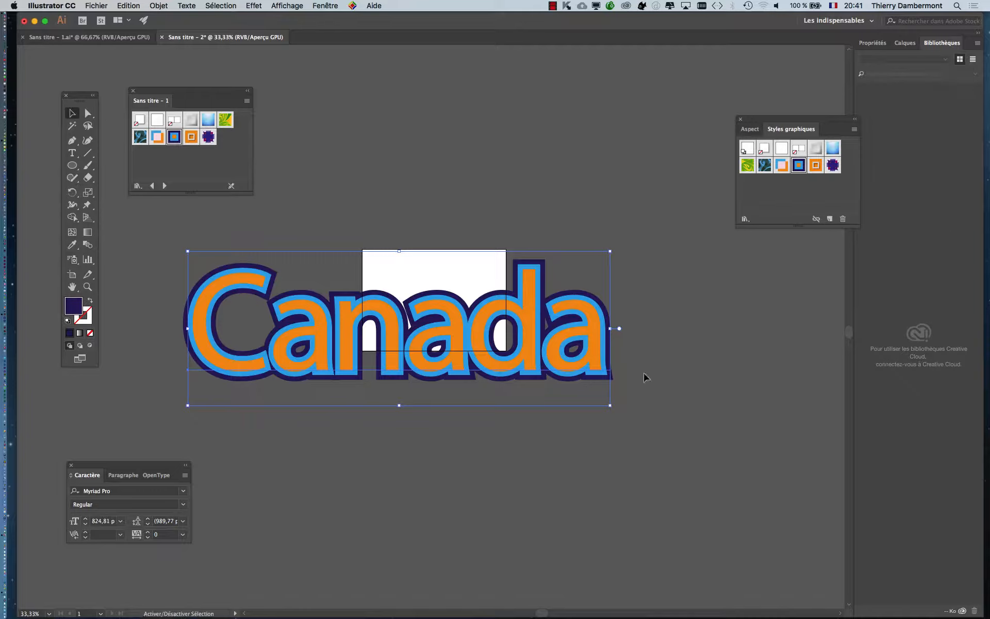
Step: Scale the Canada text down to about 129 pt and place it within the artboard
{"action": "left_click_drag", "start_coordinate": [615, 328], "coordinate": [441, 320]}
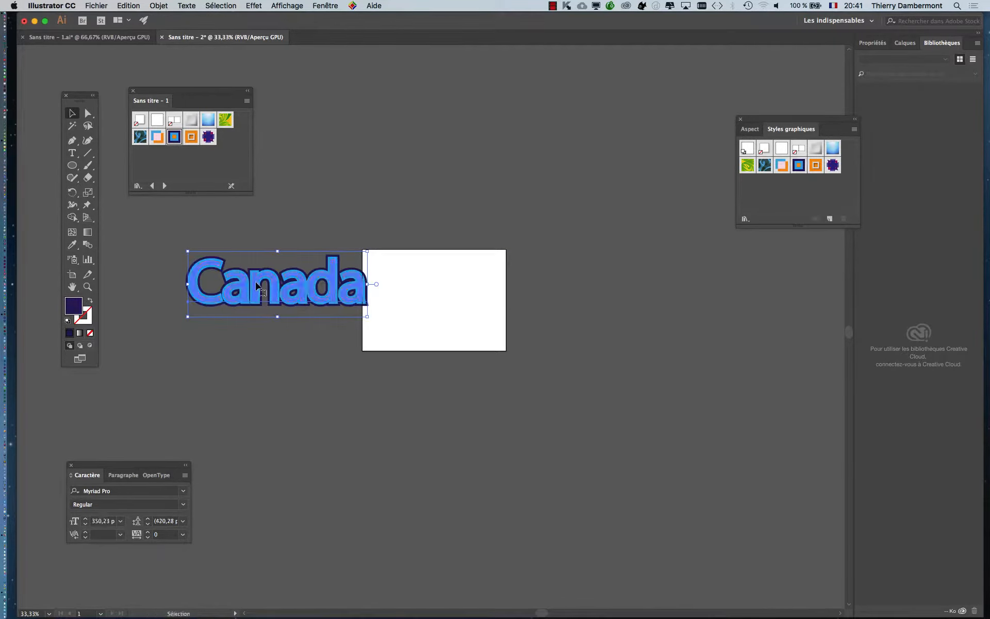
{"action": "left_click_drag", "start_coordinate": [259, 291], "coordinate": [376, 302]}
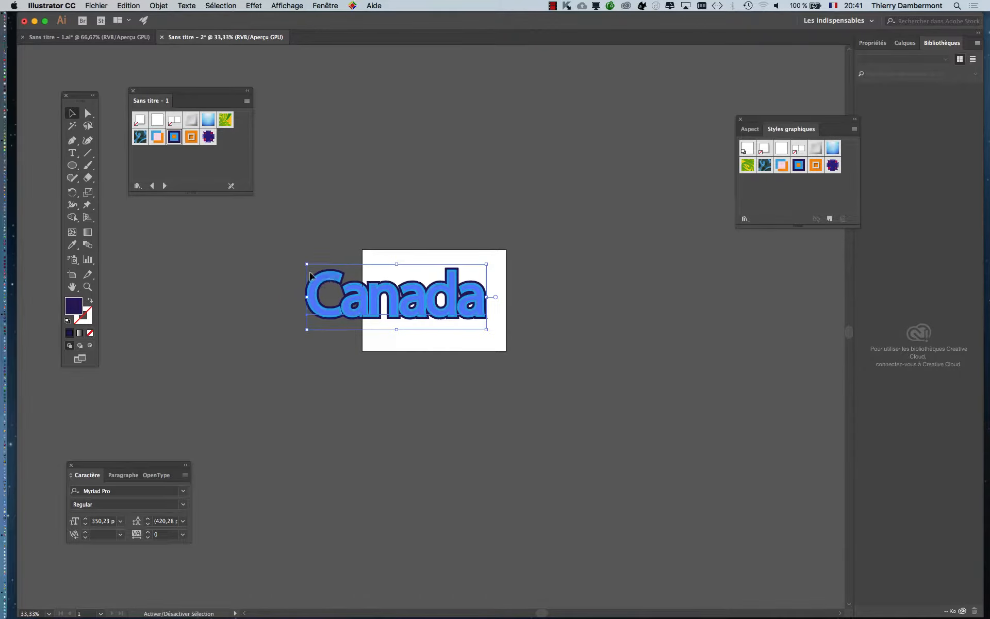
{"action": "left_click_drag", "start_coordinate": [310, 266], "coordinate": [366, 293]}
{"action": "key", "text": "super+plus"}
{"action": "key", "text": "super+plus"}
{"action": "left_click_drag", "start_coordinate": [331, 327], "coordinate": [407, 299]}
{"action": "key", "text": "super+plus"}
{"action": "key", "text": "super+plus"}
{"action": "key", "text": "super+plus"}
{"action": "key", "text": "super+plus"}
{"action": "key", "text": "super+plus"}
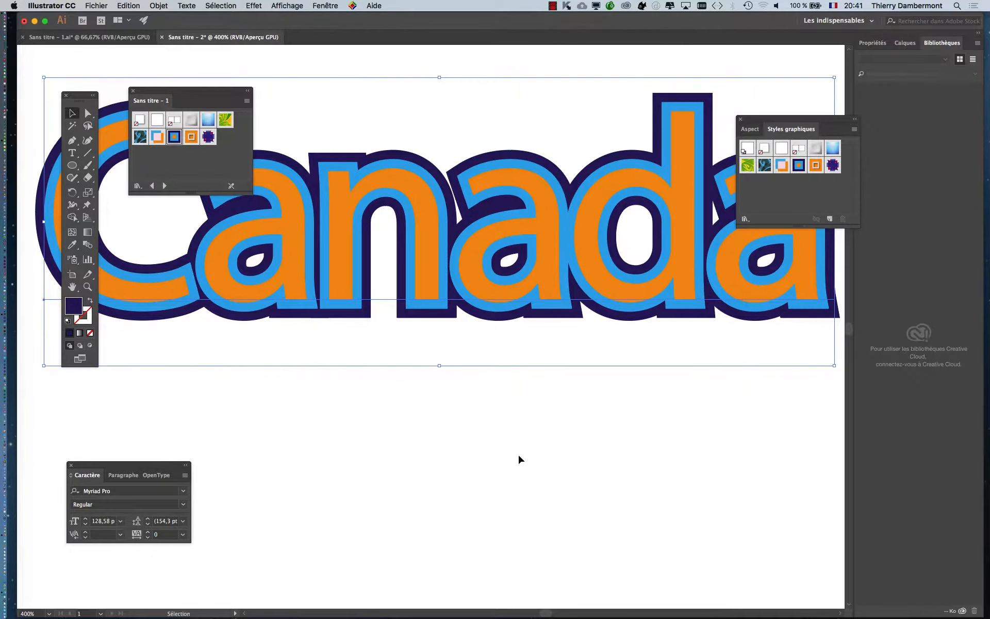
Step: Save the resized Canada text's appearance as a new graphic style
{"action": "left_click_drag", "start_coordinate": [547, 278], "coordinate": [581, 53]}
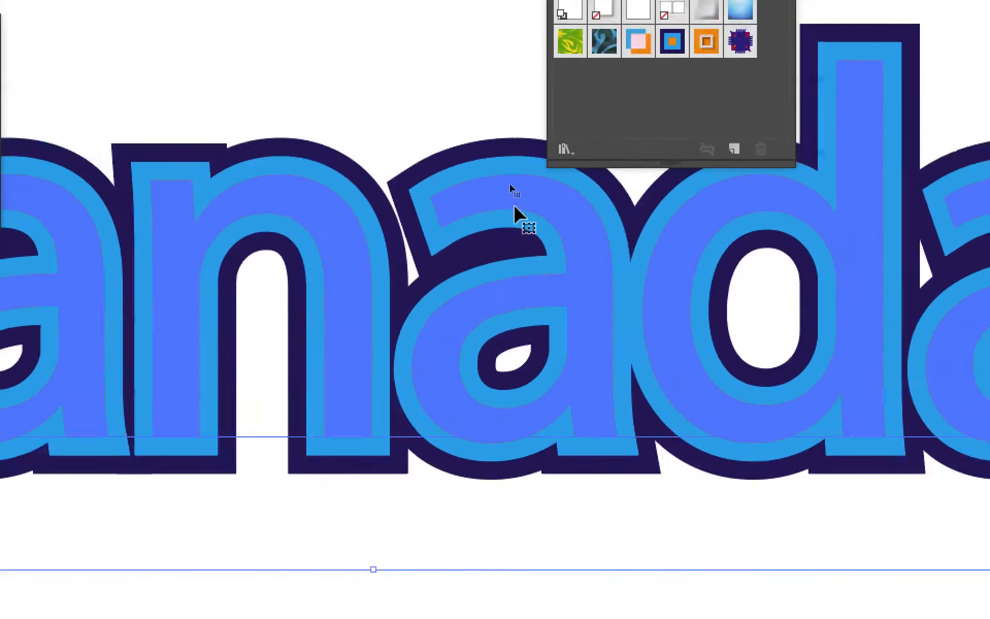
{"action": "left_click_drag", "start_coordinate": [514, 206], "coordinate": [515, 207]}
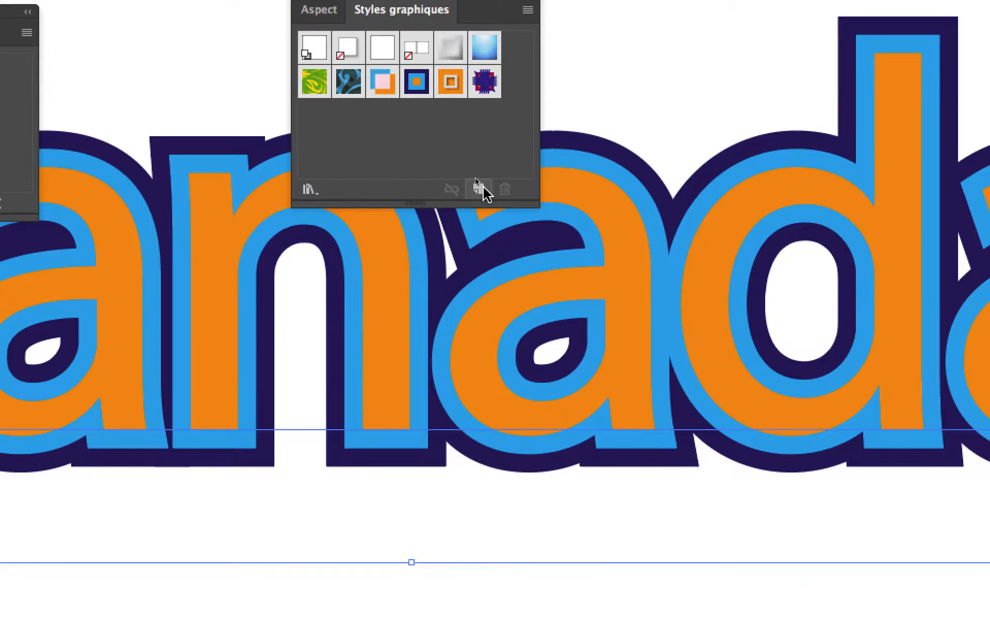
{"action": "left_click", "coordinate": [508, 324]}
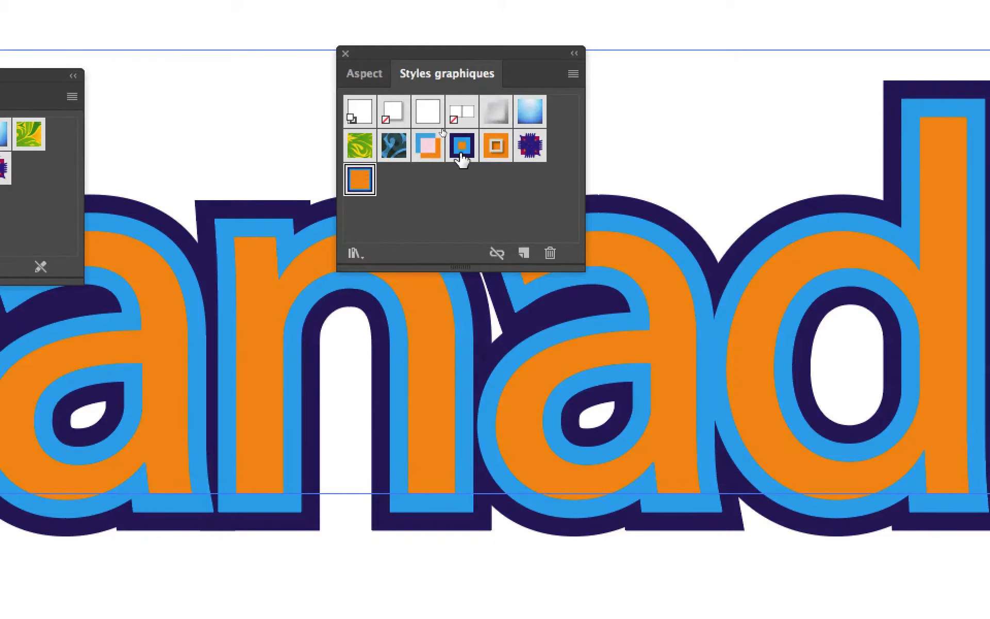
Step: Apply the original navy and blue graphic style to the Canada text for comparison, and reapply the newly saved orange style
{"action": "left_click", "coordinate": [460, 155]}
{"action": "key", "text": "ctrl+minus"}
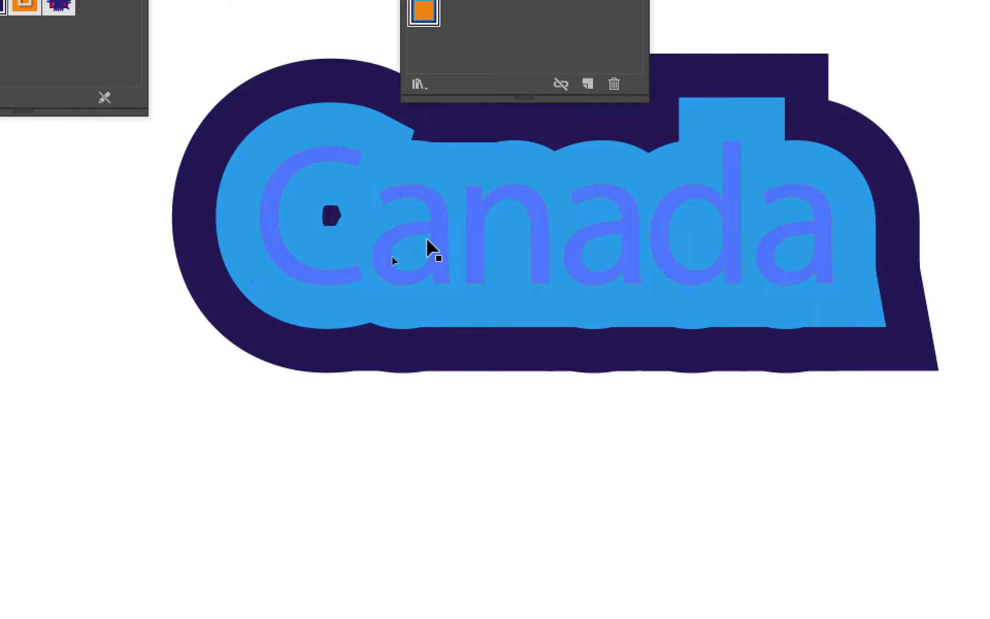
{"action": "left_click", "coordinate": [427, 239]}
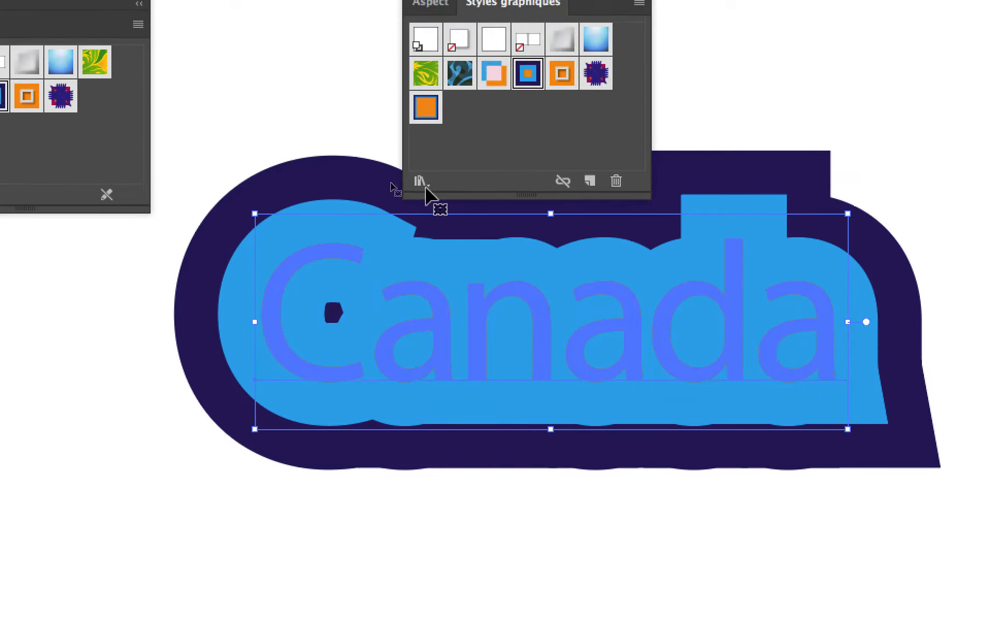
{"action": "left_click", "coordinate": [424, 11]}
{"action": "left_click", "coordinate": [296, 157]}
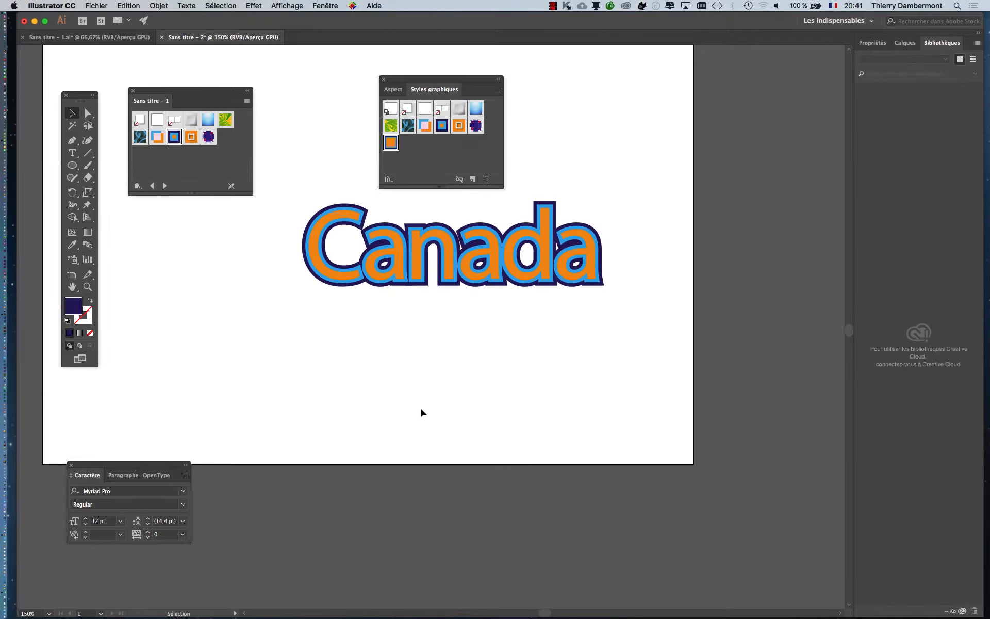
Step: With the Canada text selected, disable "Mettre à l'échelle les contours et les effets" in the general preferences
{"action": "key", "text": "super+minus"}
{"action": "key", "text": "super+minus"}
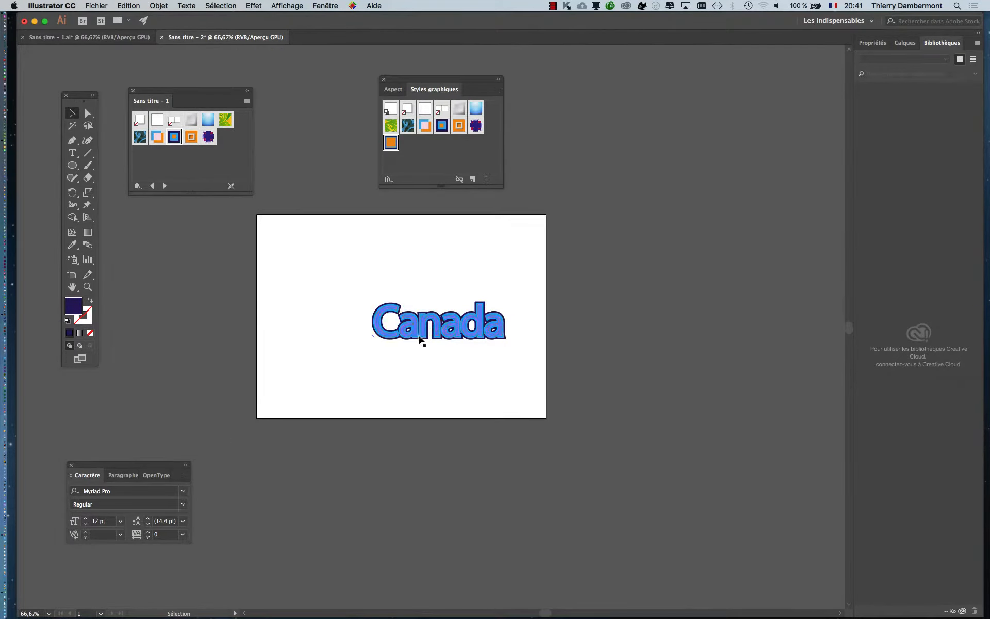
{"action": "left_click", "coordinate": [419, 338]}
{"action": "left_click", "coordinate": [68, 5]}
{"action": "mouse_move", "coordinate": [64, 35]}
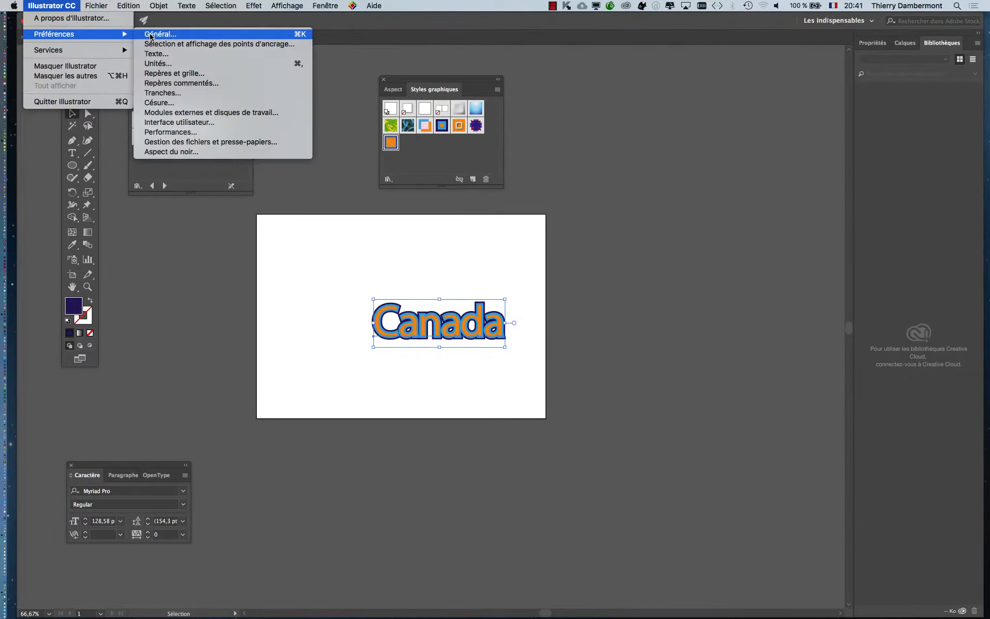
{"action": "left_click", "coordinate": [152, 35]}
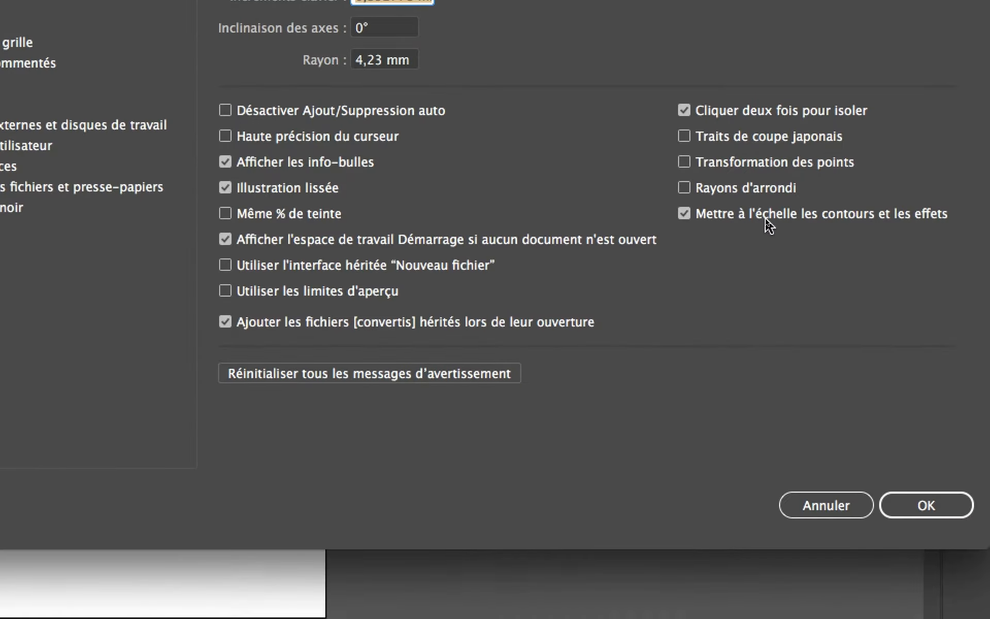
{"action": "left_click", "coordinate": [766, 220]}
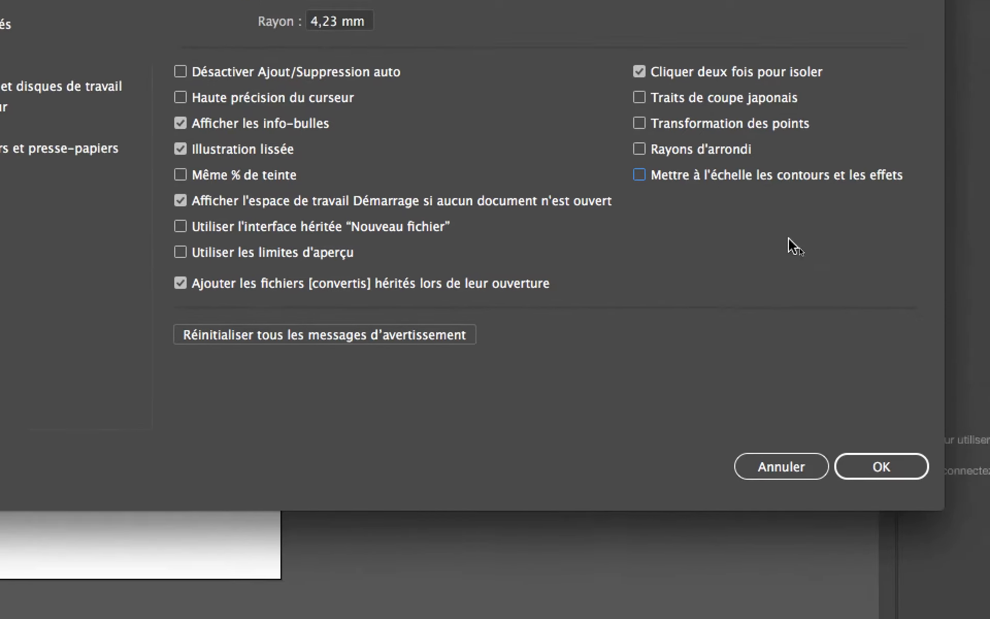
{"action": "left_click", "coordinate": [881, 466]}
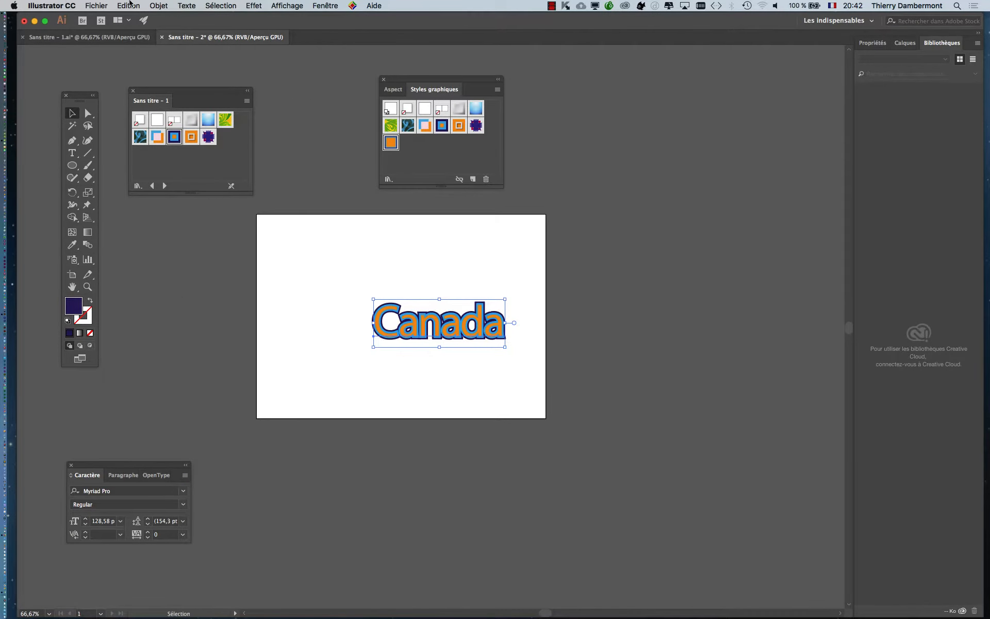
Step: Re-enable "Mettre à l'échelle les contours et les effets" in the general preferences
{"action": "left_click", "coordinate": [67, 5]}
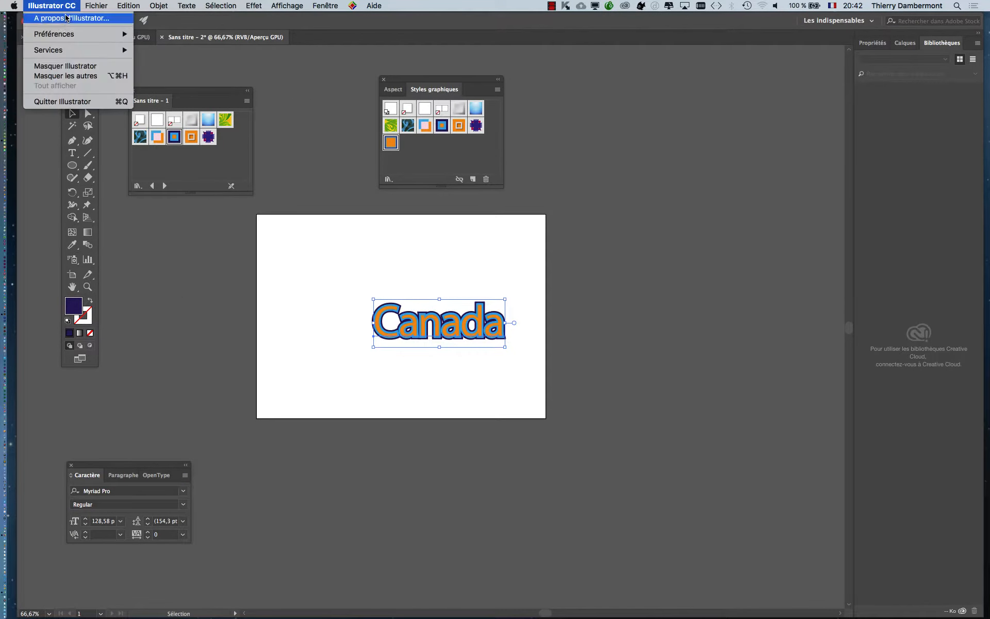
{"action": "mouse_move", "coordinate": [107, 36]}
{"action": "left_click", "coordinate": [155, 36]}
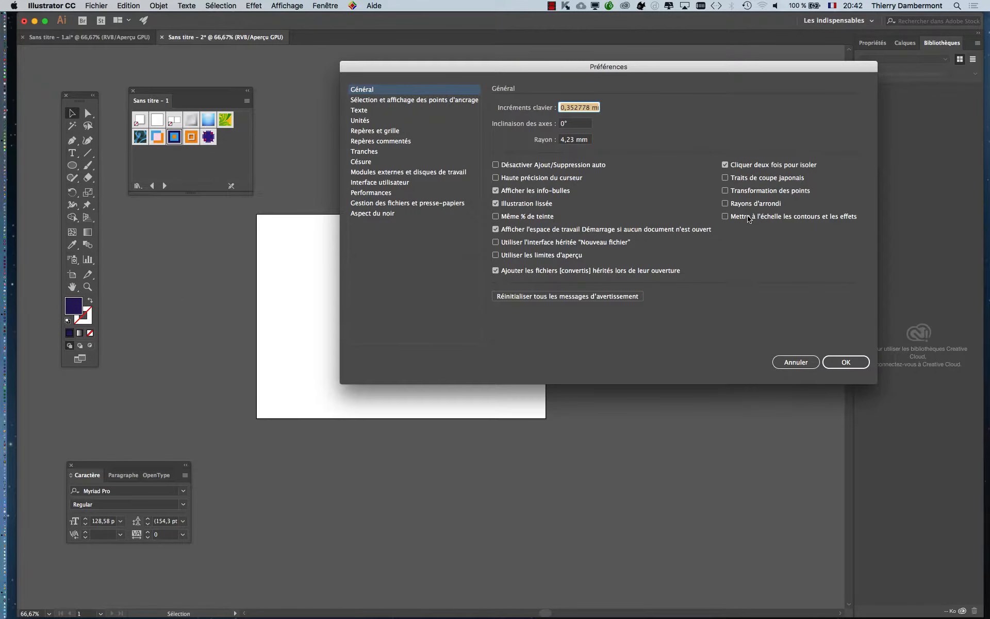
{"action": "left_click", "coordinate": [749, 219]}
{"action": "left_click", "coordinate": [846, 362]}
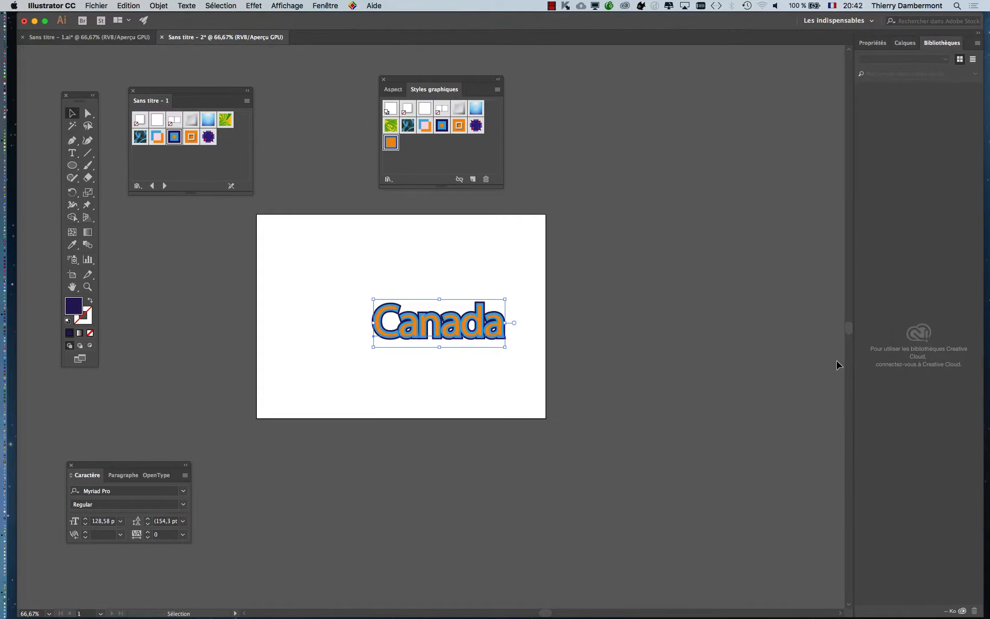
Step: Draw a circle above and to the left of the Canada text and give it the newly saved orange graphic style
{"action": "left_click", "coordinate": [487, 370]}
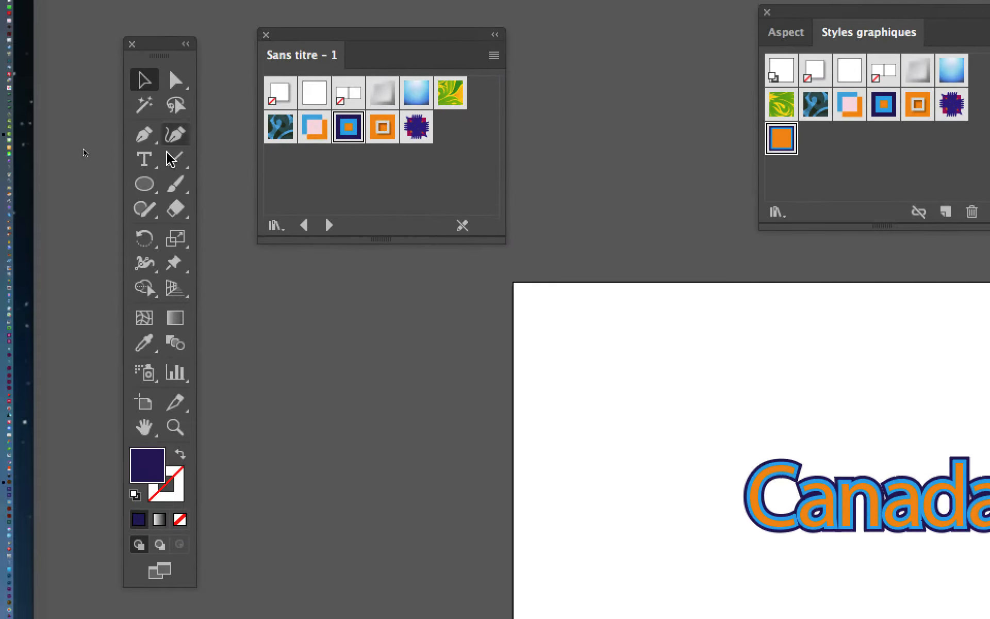
{"action": "key", "text": "l"}
{"action": "left_click_drag", "start_coordinate": [681, 315], "coordinate": [764, 397]}
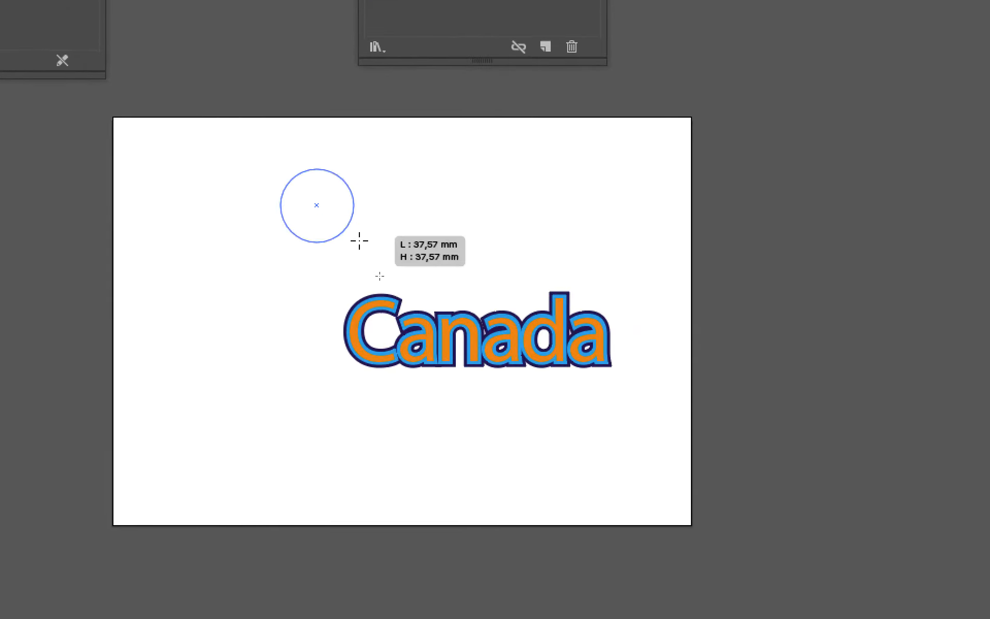
{"action": "left_click", "coordinate": [364, 155]}
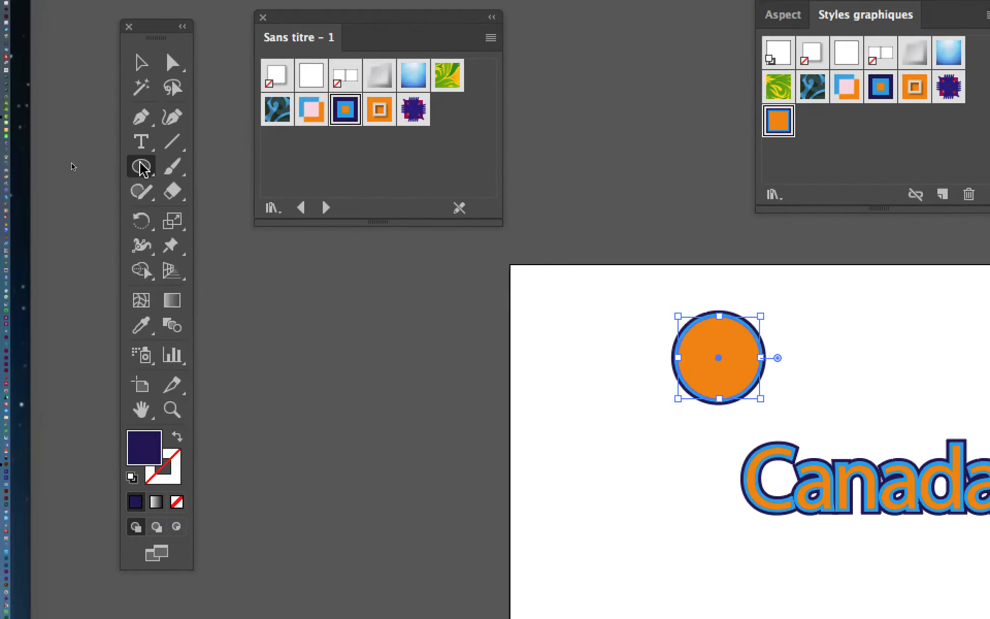
Step: Draw a large and a smaller five-pointed star to the right of the circle and apply the new orange style to both
{"action": "left_click", "coordinate": [141, 165]}
{"action": "left_click", "coordinate": [175, 203]}
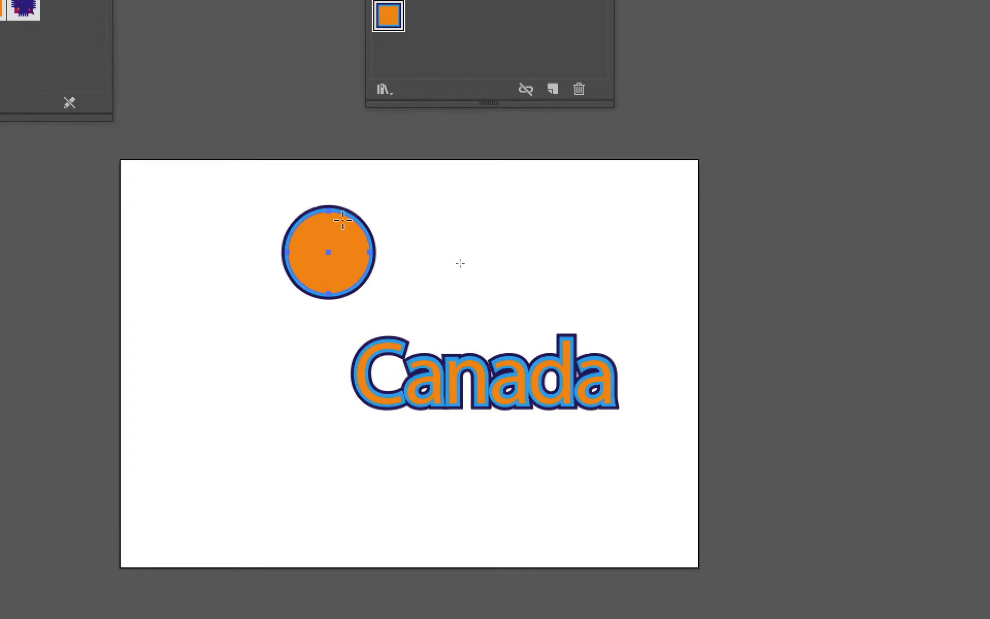
{"action": "left_click_drag", "start_coordinate": [832, 286], "coordinate": [908, 312]}
{"action": "left_click_drag", "start_coordinate": [444, 225], "coordinate": [478, 249]}
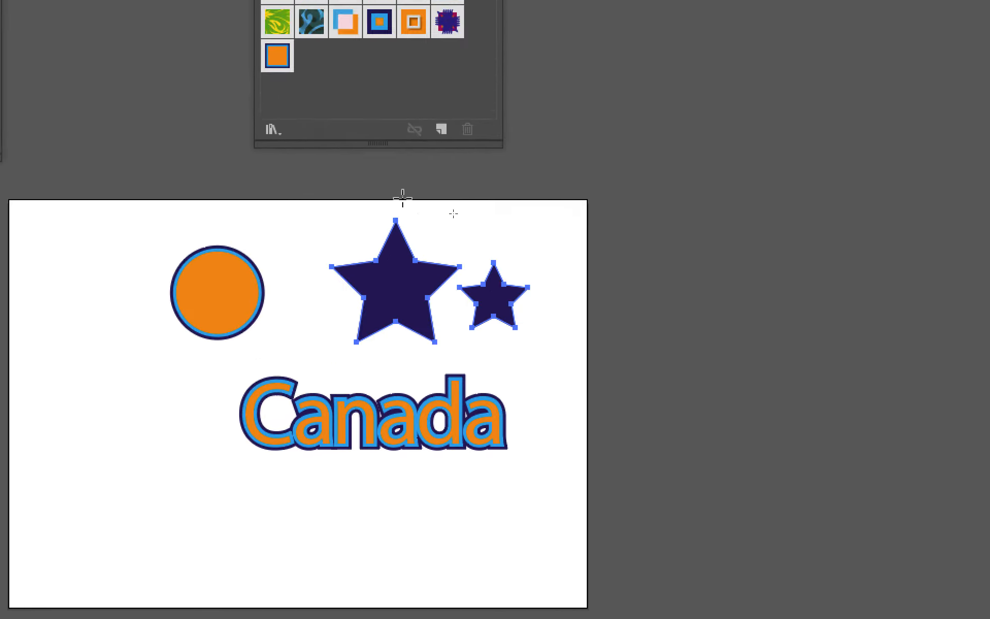
{"action": "left_click", "coordinate": [276, 66]}
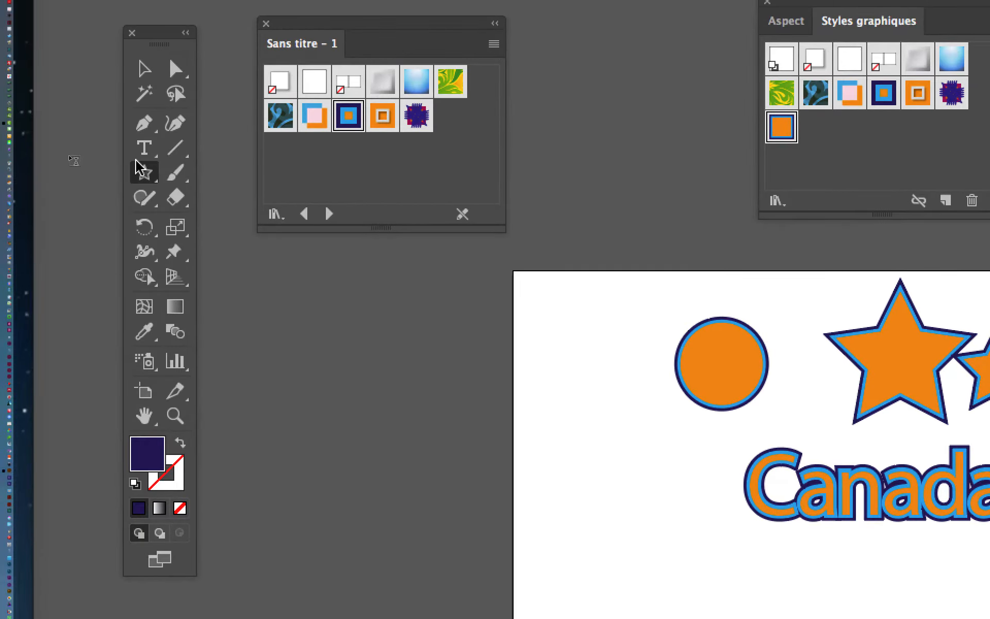
Step: Add the text "test" below the Canada text and enlarge it to about 177 pt
{"action": "left_click", "coordinate": [137, 157]}
{"action": "left_click", "coordinate": [659, 605]}
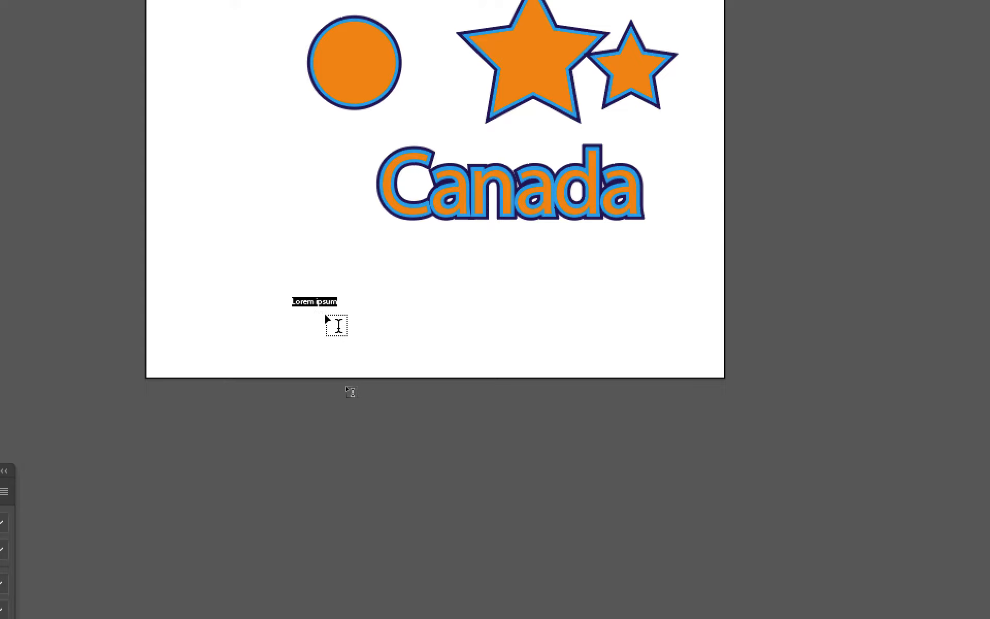
{"action": "type", "text": "te"}
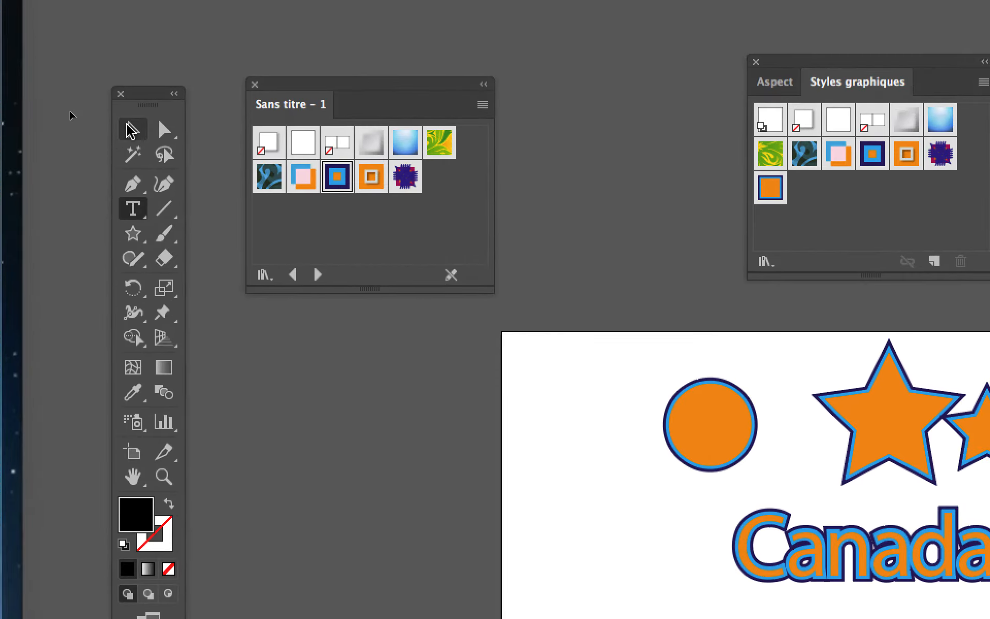
{"action": "left_click", "coordinate": [128, 127]}
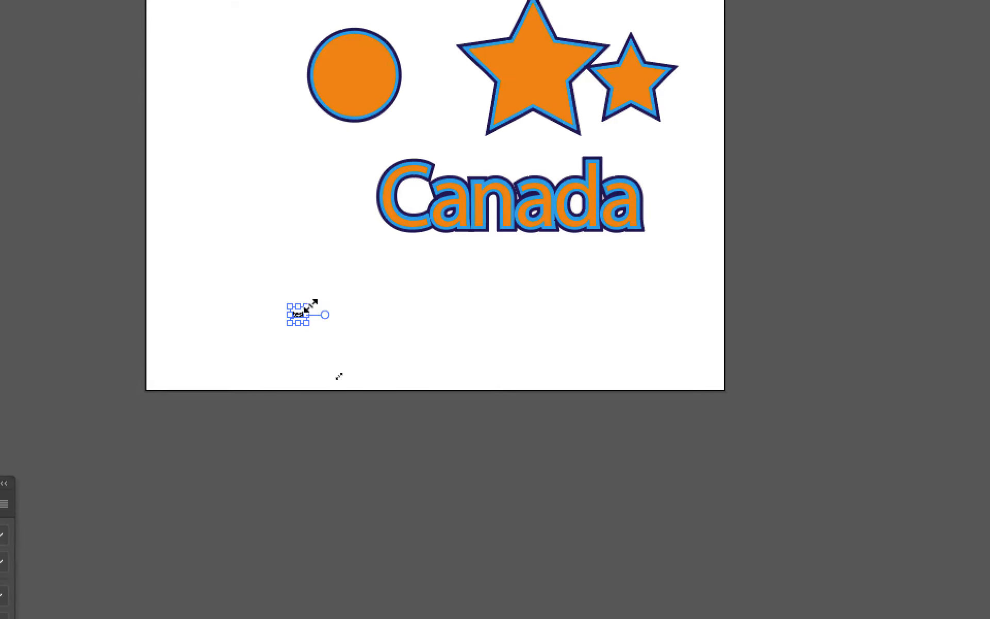
{"action": "left_click_drag", "start_coordinate": [311, 305], "coordinate": [356, 267]}
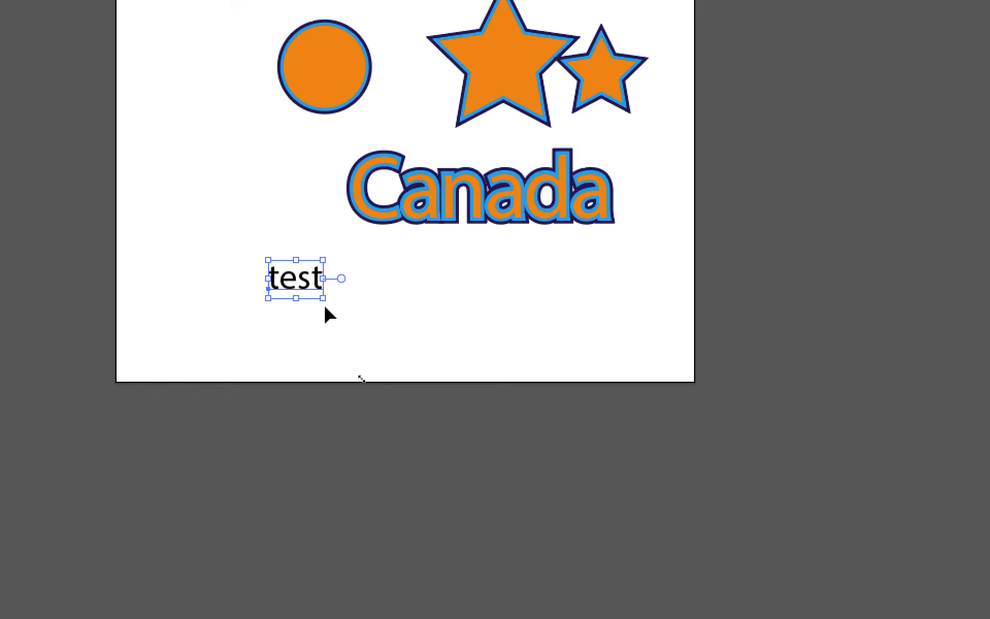
{"action": "left_click_drag", "start_coordinate": [323, 298], "coordinate": [517, 370]}
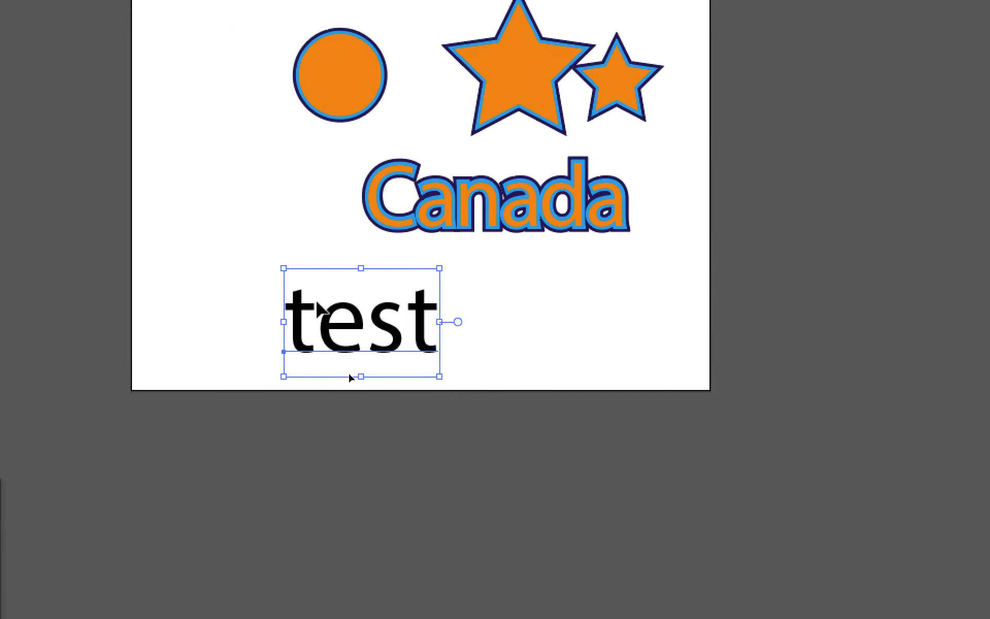
{"action": "left_click_drag", "start_coordinate": [283, 268], "coordinate": [250, 245]}
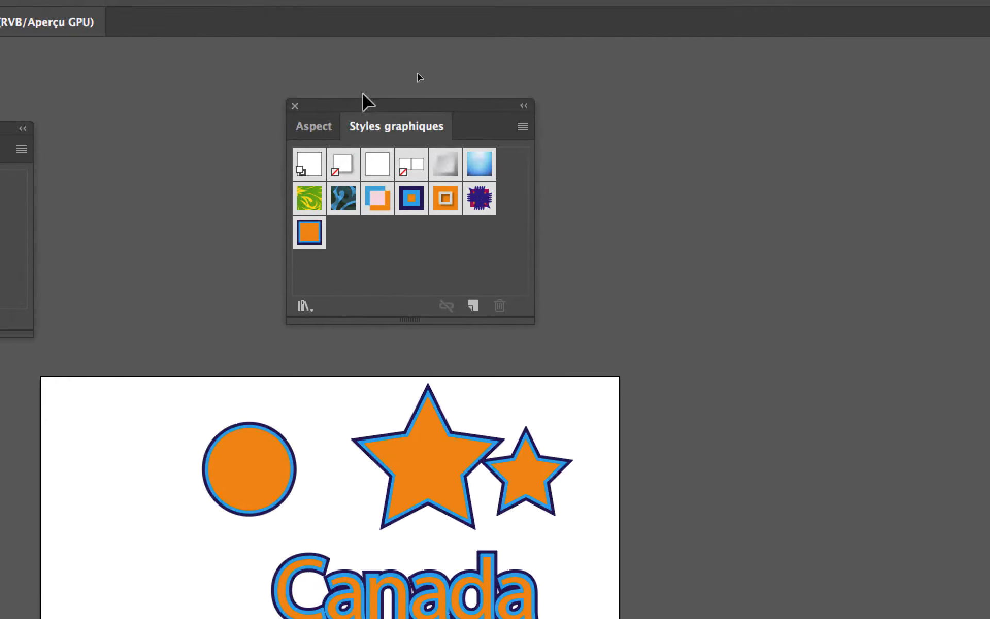
Step: Apply the saved orange graphic style with blue outlines to the test text
{"action": "left_click_drag", "start_coordinate": [362, 104], "coordinate": [406, 237]}
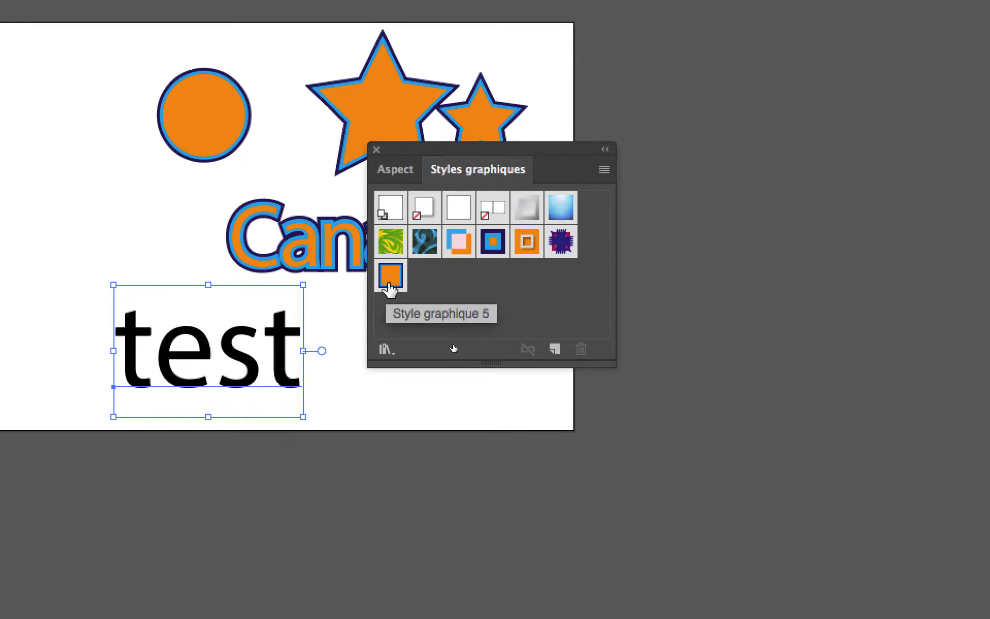
{"action": "left_click", "coordinate": [389, 288]}
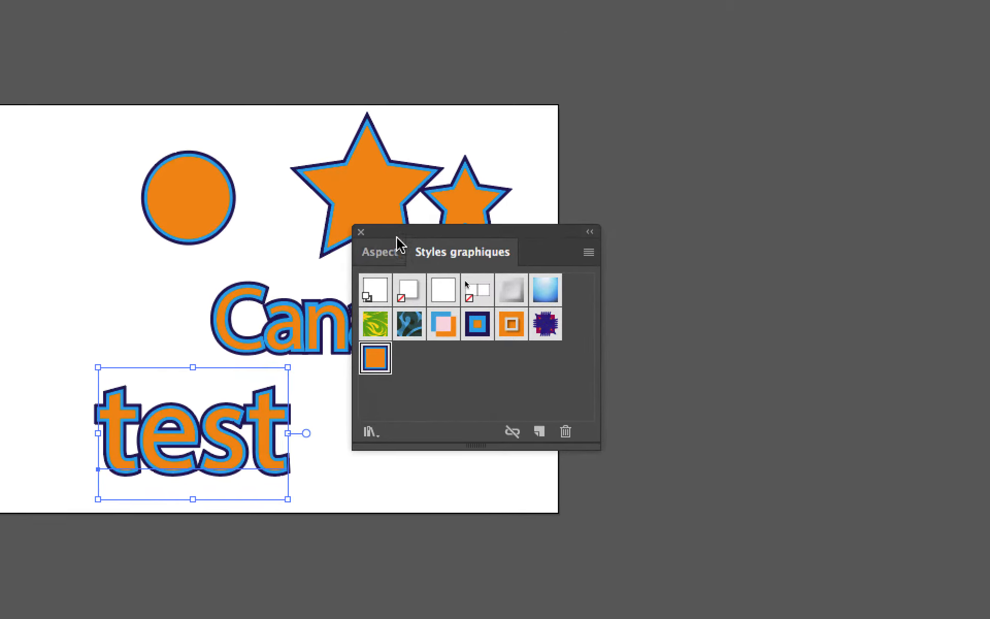
{"action": "left_click_drag", "start_coordinate": [394, 232], "coordinate": [469, 357]}
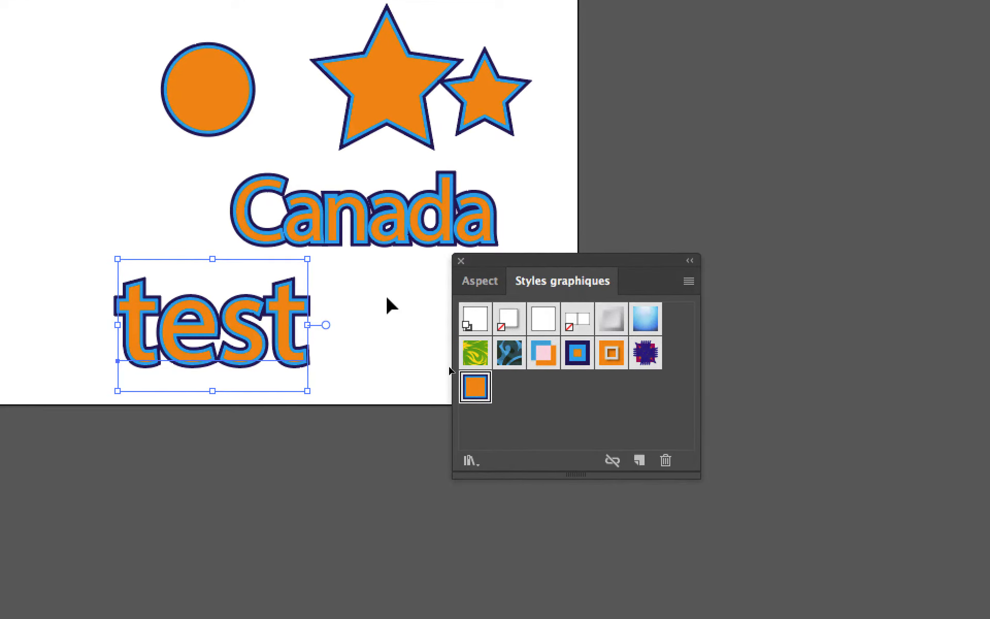
{"action": "left_click", "coordinate": [334, 437]}
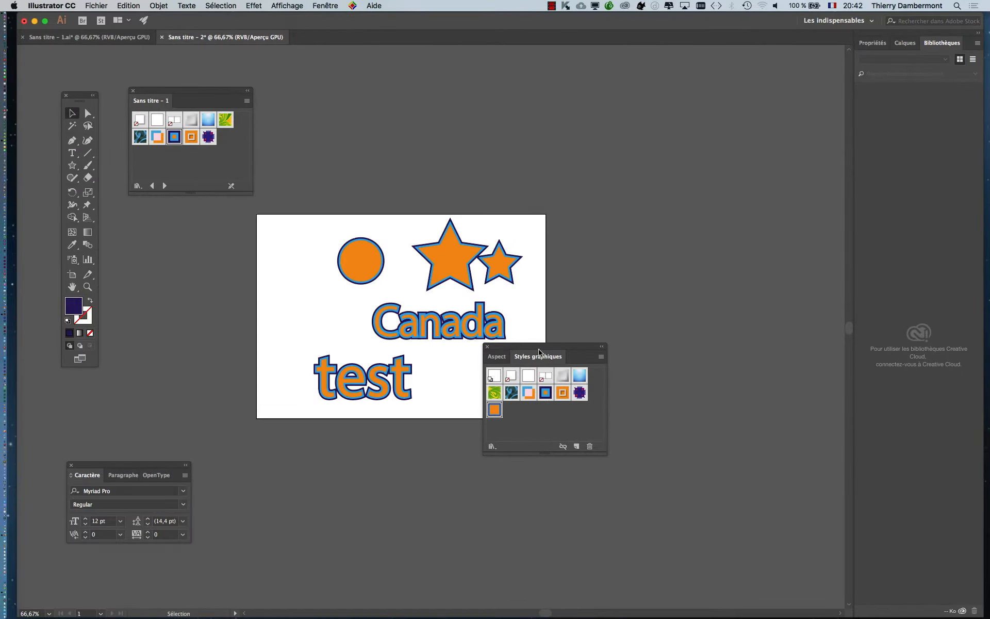
Step: Extend the artboard's right edge until it is more than twice as wide, keeping the graphic styles panel clear of it
{"action": "left_click_drag", "start_coordinate": [539, 352], "coordinate": [640, 307]}
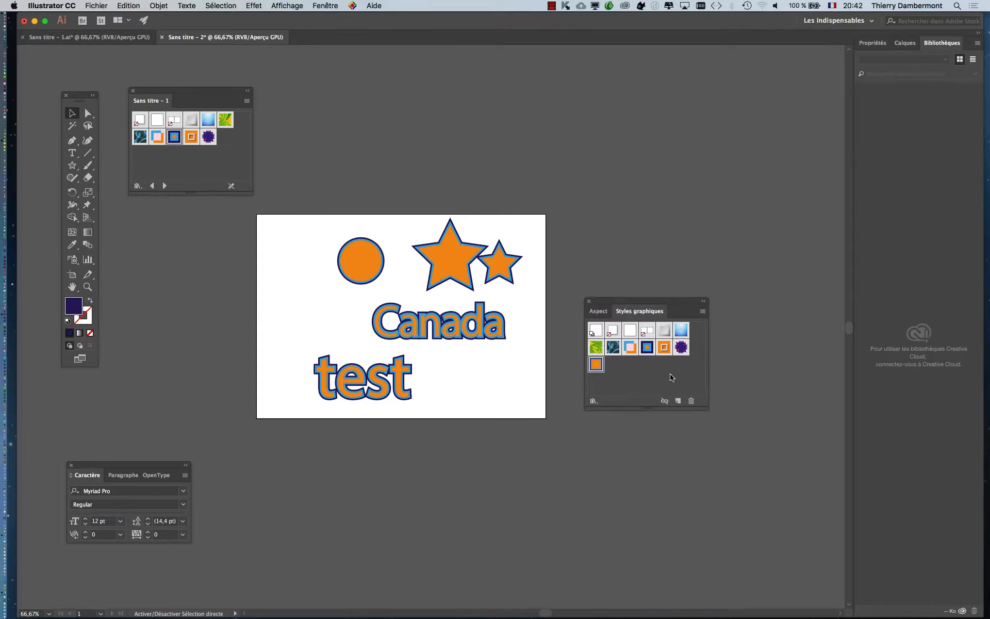
{"action": "left_click_drag", "start_coordinate": [520, 286], "coordinate": [266, 268]}
{"action": "left_click_drag", "start_coordinate": [626, 307], "coordinate": [485, 446]}
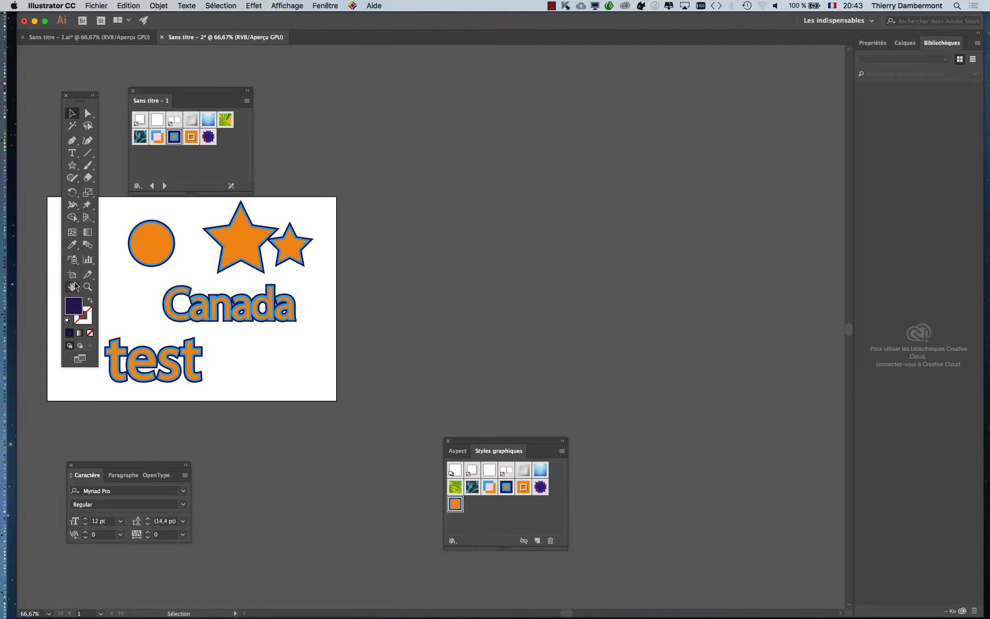
{"action": "left_click", "coordinate": [72, 274]}
{"action": "left_click_drag", "start_coordinate": [338, 301], "coordinate": [719, 301]}
{"action": "left_click", "coordinate": [77, 116]}
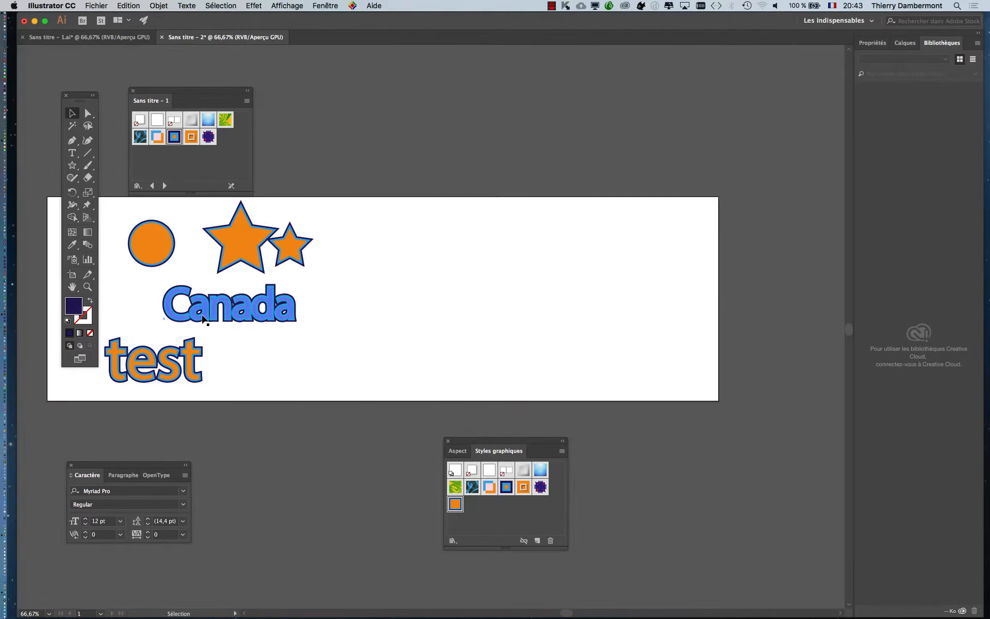
Step: Move the test text into the empty area to the right of the stars on the widened artboard
{"action": "left_click", "coordinate": [212, 319]}
{"action": "left_click", "coordinate": [182, 361]}
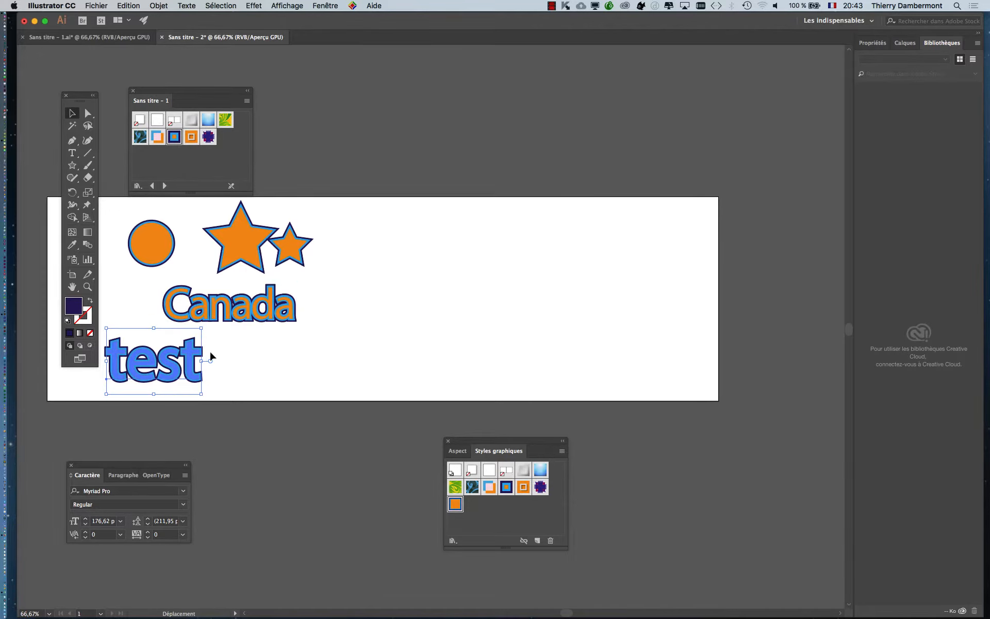
{"action": "left_click_drag", "start_coordinate": [180, 362], "coordinate": [520, 266]}
Step: Apply the spiky purple graphic style from the Sans titre – 1 library to the test text
{"action": "left_click_drag", "start_coordinate": [217, 88], "coordinate": [398, 204]}
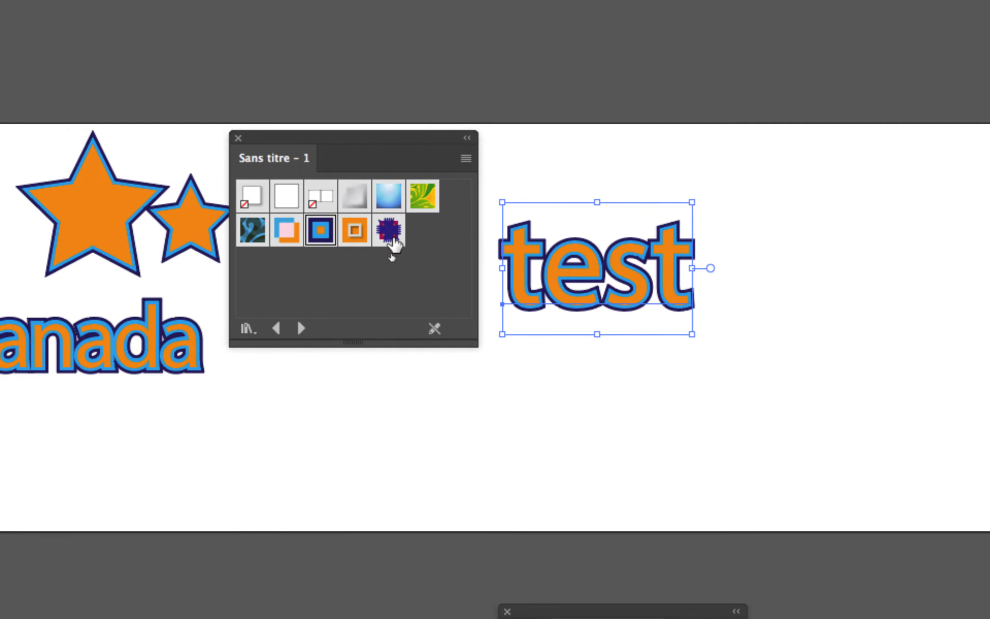
{"action": "left_click", "coordinate": [389, 250]}
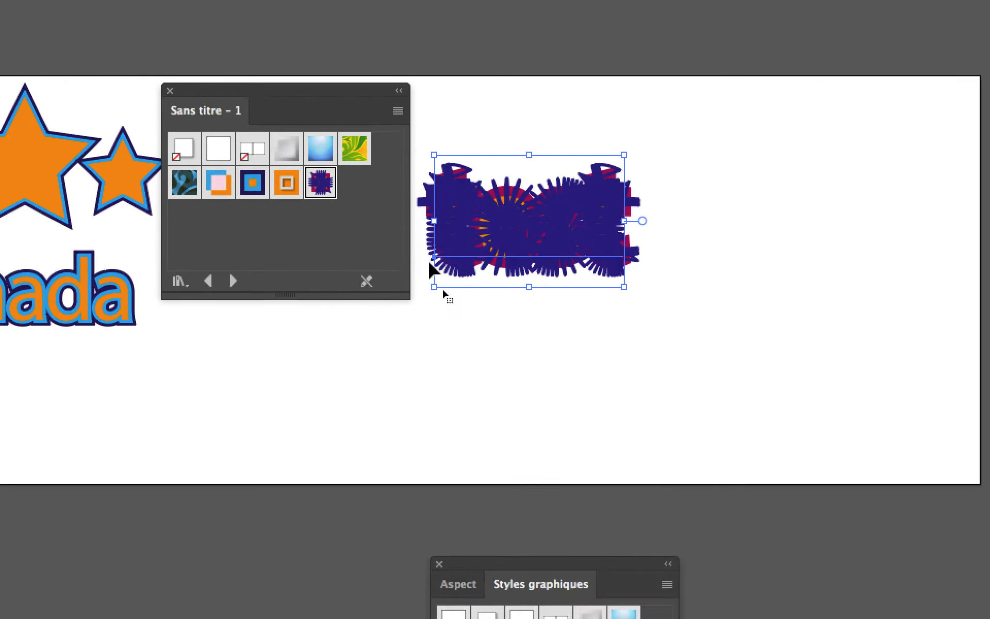
{"action": "left_click", "coordinate": [568, 357]}
{"action": "scroll", "coordinate": [585, 318], "scroll_direction": "up", "scroll_amount": 1}
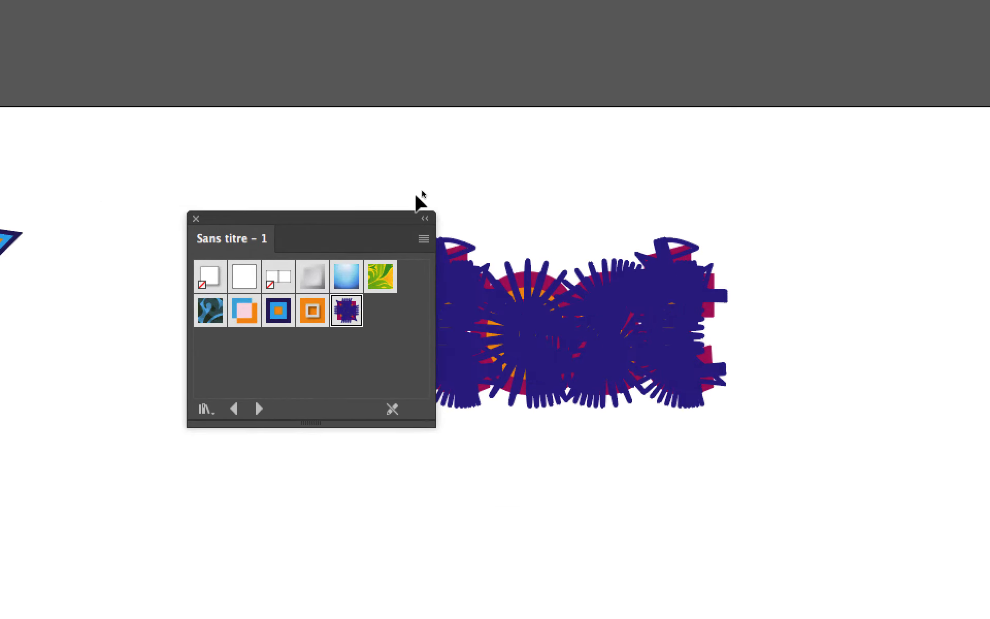
{"action": "left_click_drag", "start_coordinate": [316, 85], "coordinate": [183, 84]}
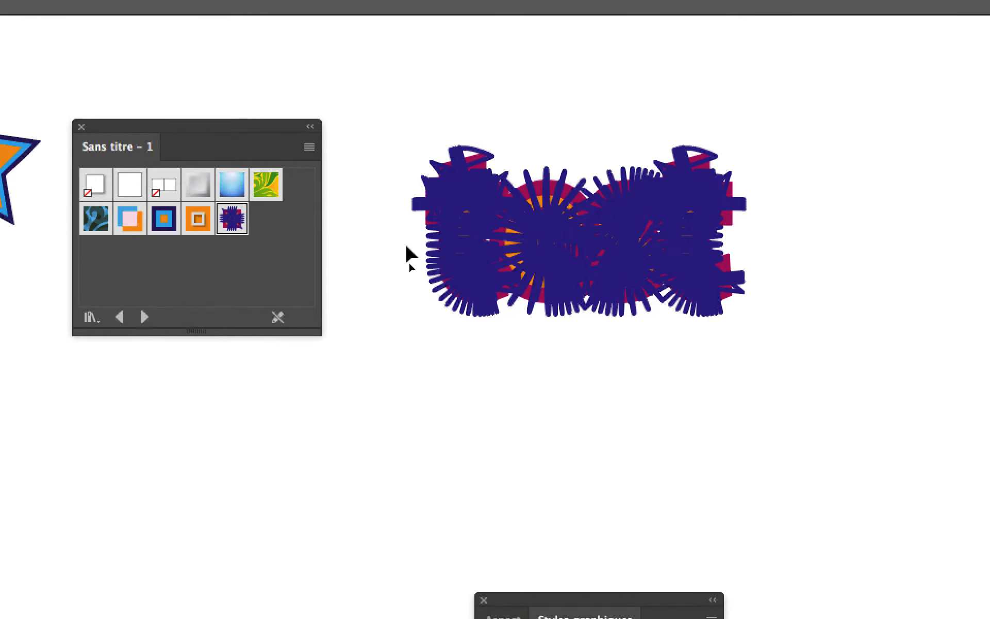
Step: With the purple test text selected, disable "Mettre à l'échelle les contours et les effets" in the general preferences
{"action": "left_click", "coordinate": [490, 296]}
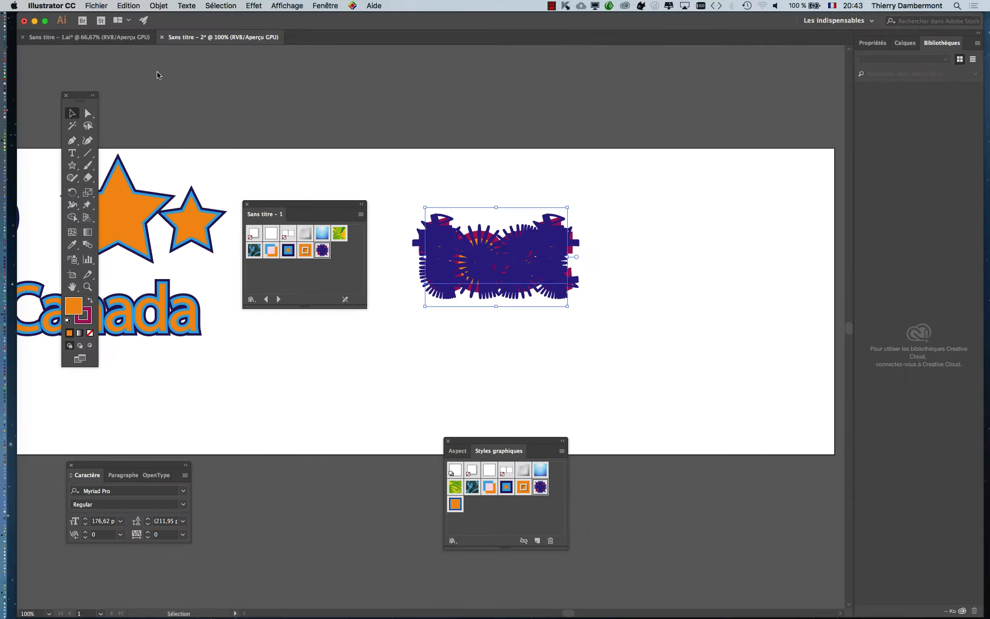
{"action": "left_click", "coordinate": [51, 5]}
{"action": "mouse_move", "coordinate": [54, 34]}
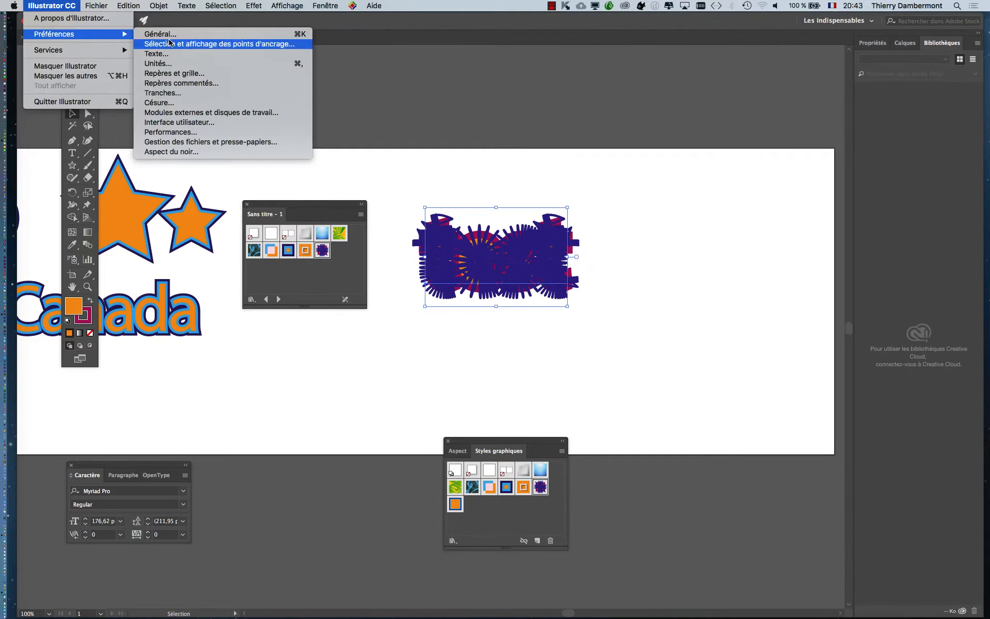
{"action": "left_click", "coordinate": [150, 33]}
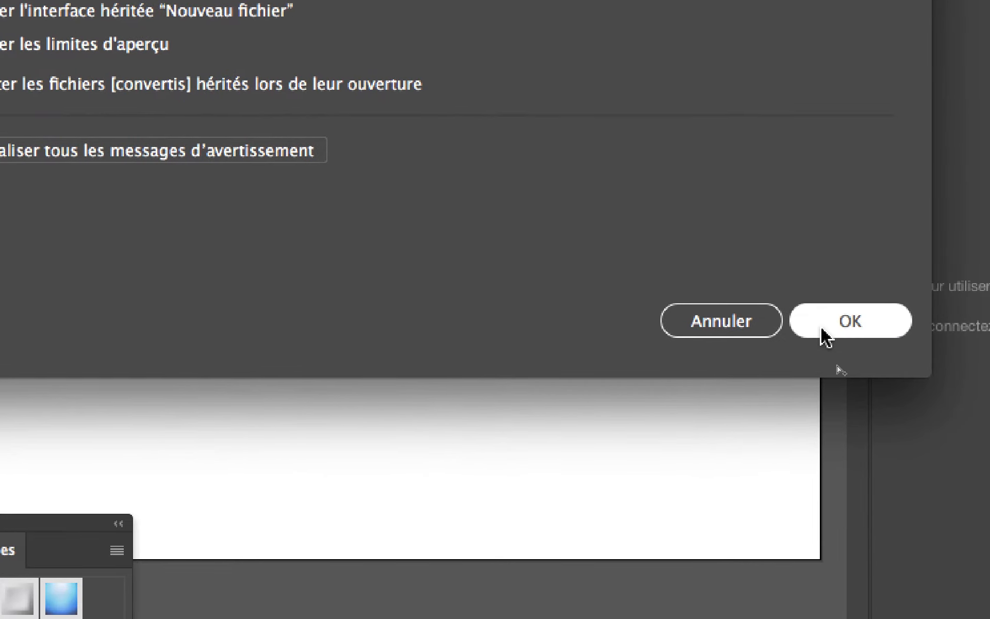
{"action": "left_click", "coordinate": [824, 330]}
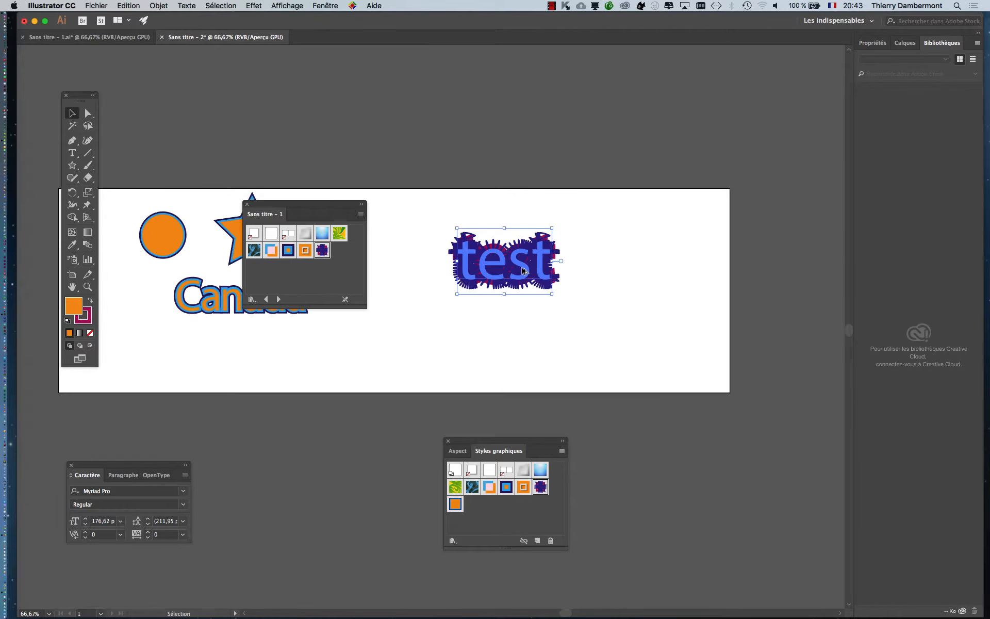
Step: Enlarge the test text to about 1114 pt so its letters extend beyond the artboard, and deselect it
{"action": "scroll", "coordinate": [522, 271], "scroll_direction": "down", "scroll_amount": 2}
{"action": "left_click_drag", "start_coordinate": [540, 280], "coordinate": [724, 411]}
{"action": "left_click_drag", "start_coordinate": [488, 250], "coordinate": [428, 204]}
{"action": "left_click_drag", "start_coordinate": [725, 204], "coordinate": [727, 203]}
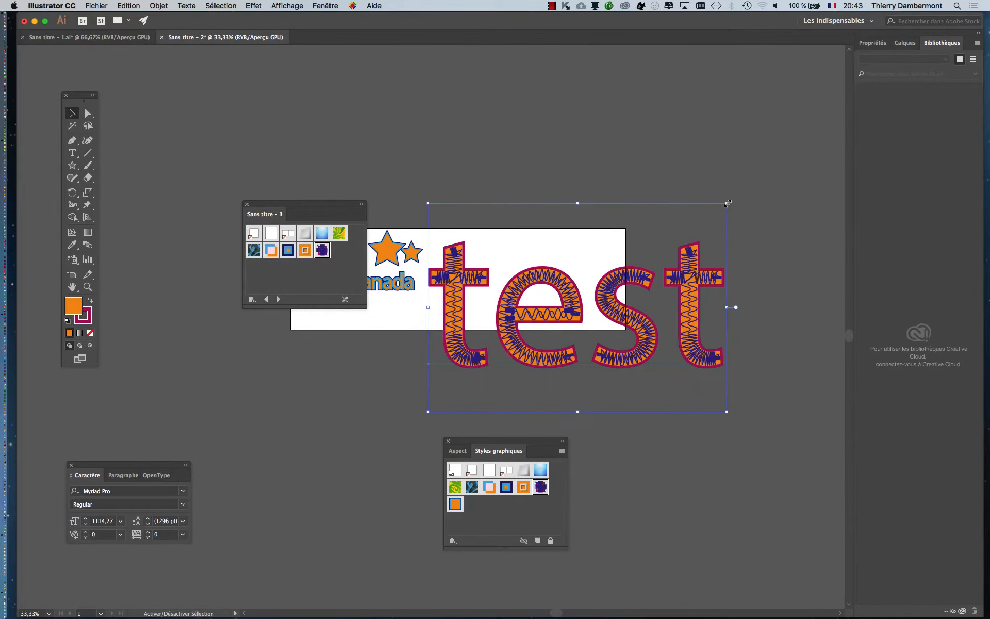
{"action": "left_click", "coordinate": [731, 162]}
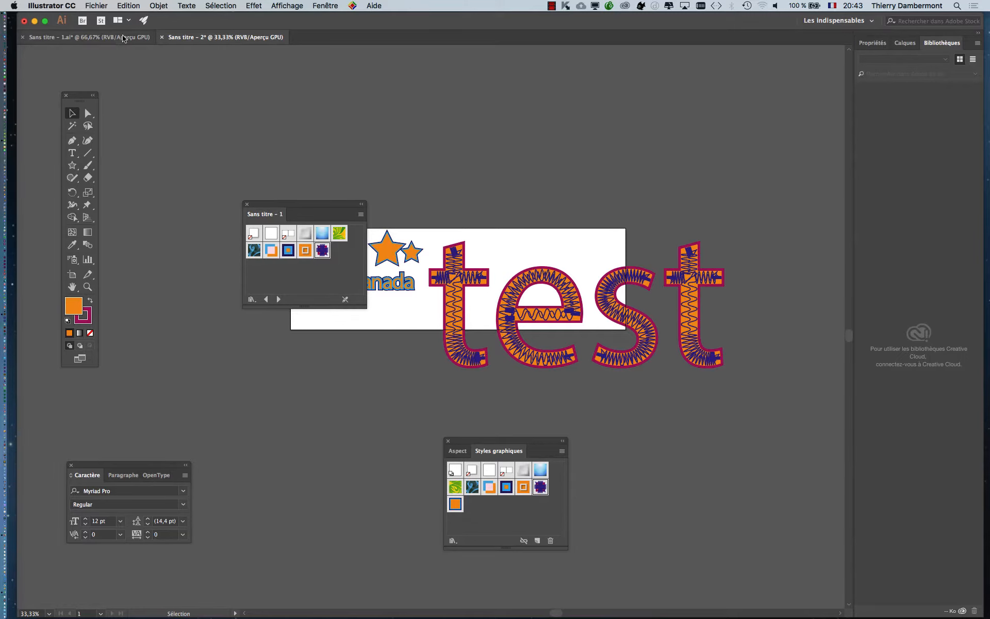
{"action": "left_click", "coordinate": [51, 5]}
{"action": "mouse_move", "coordinate": [66, 35]}
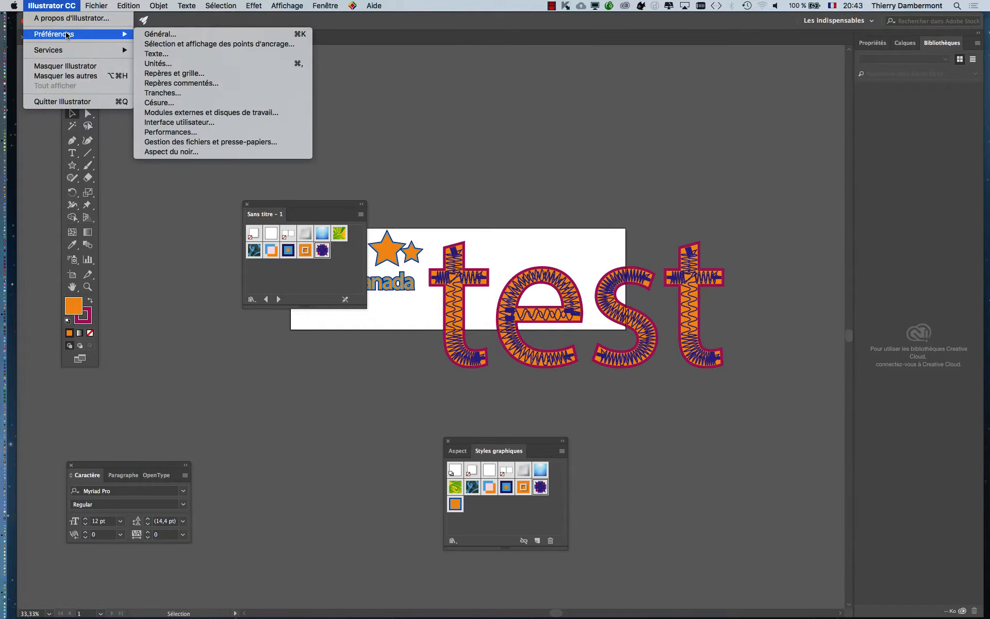
{"action": "left_click", "coordinate": [525, 142]}
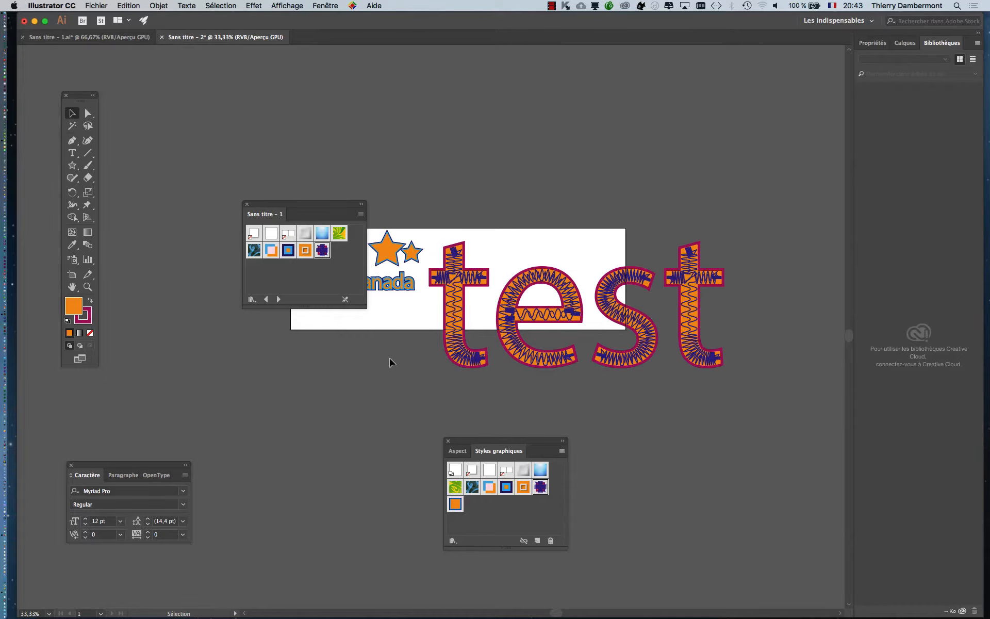
Step: Turn "Mettre à l'échelle les contours et les effets" back on in the general preferences
{"action": "left_click", "coordinate": [31, 5]}
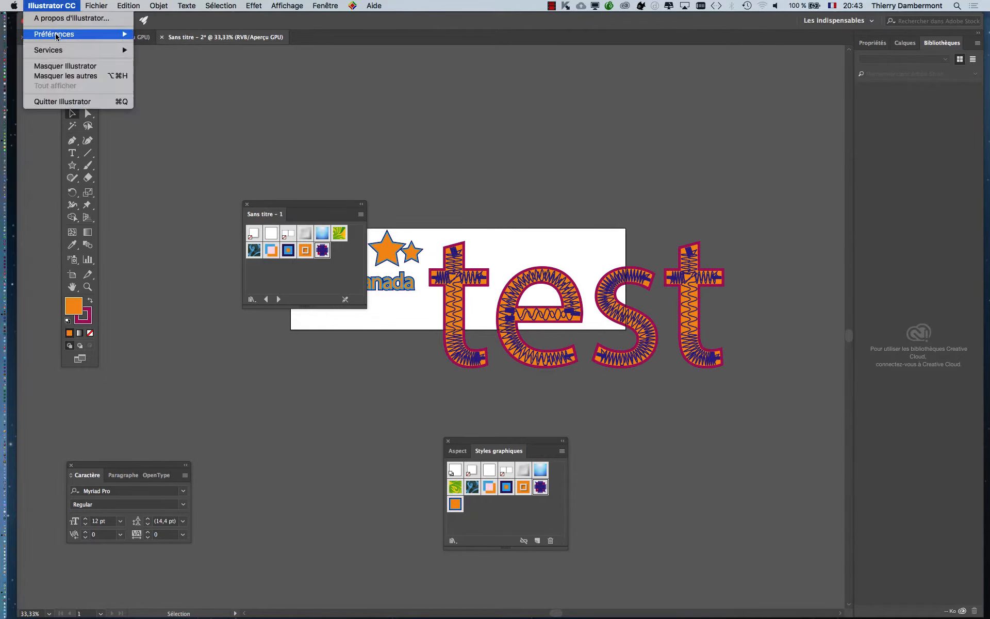
{"action": "left_click", "coordinate": [149, 33]}
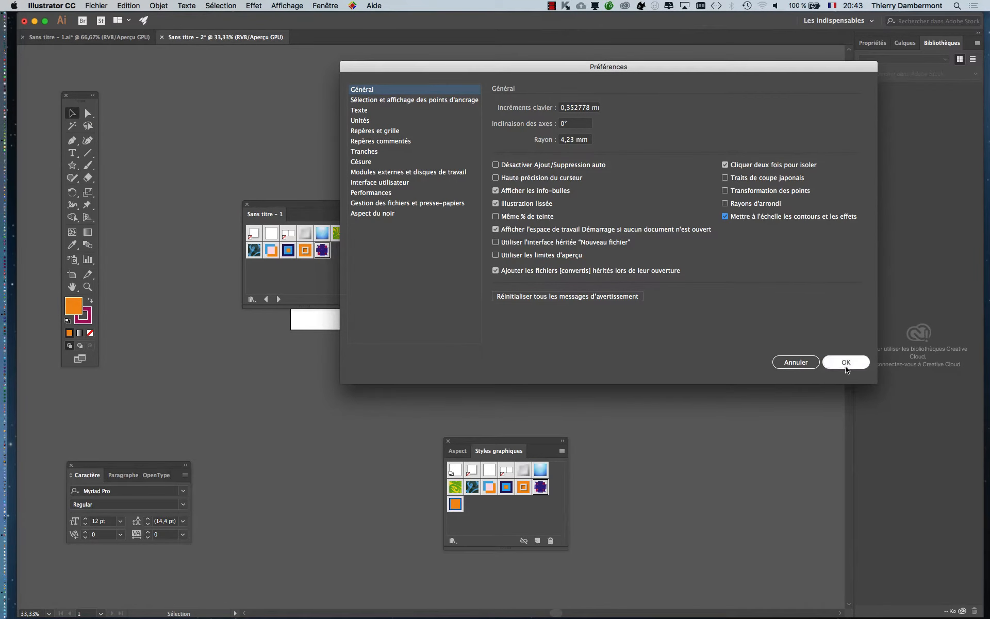
{"action": "left_click", "coordinate": [845, 363]}
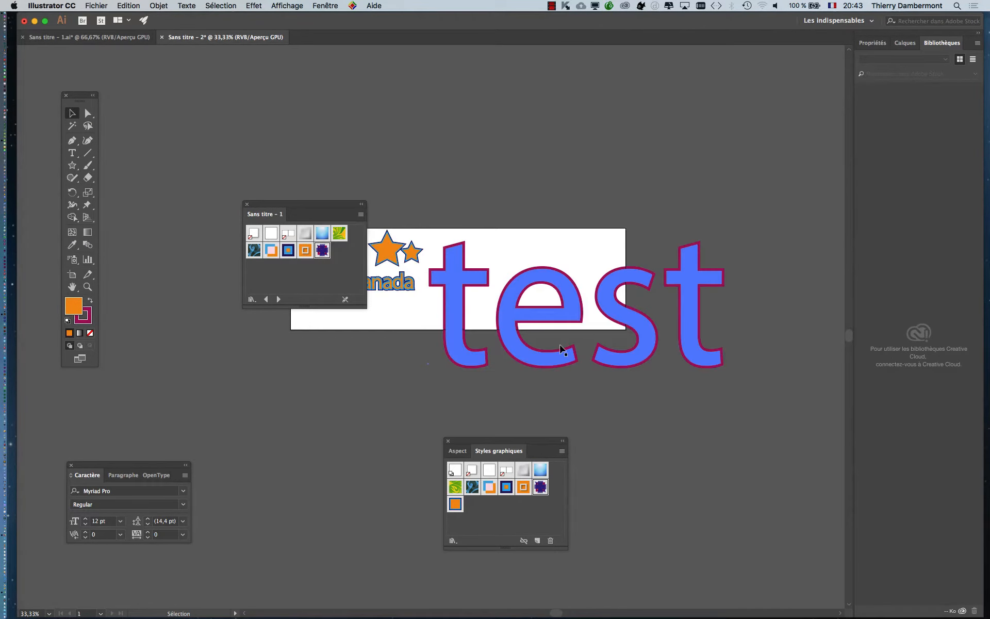
Step: Scale the test text down to about 290 pt and save its appearance as a new graphic style
{"action": "left_click_drag", "start_coordinate": [727, 411], "coordinate": [536, 278]}
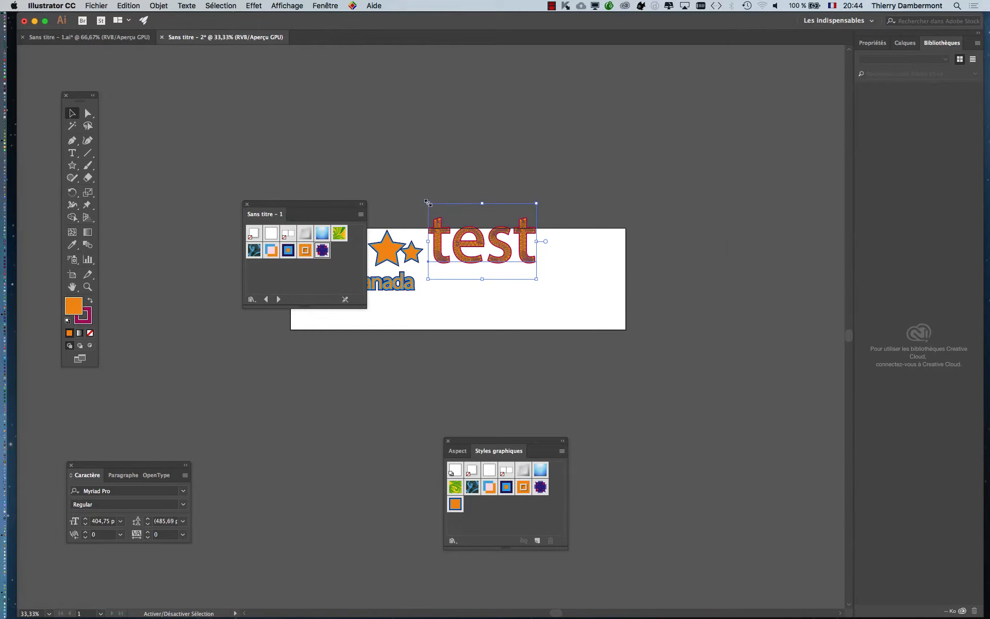
{"action": "left_click_drag", "start_coordinate": [428, 203], "coordinate": [459, 225]}
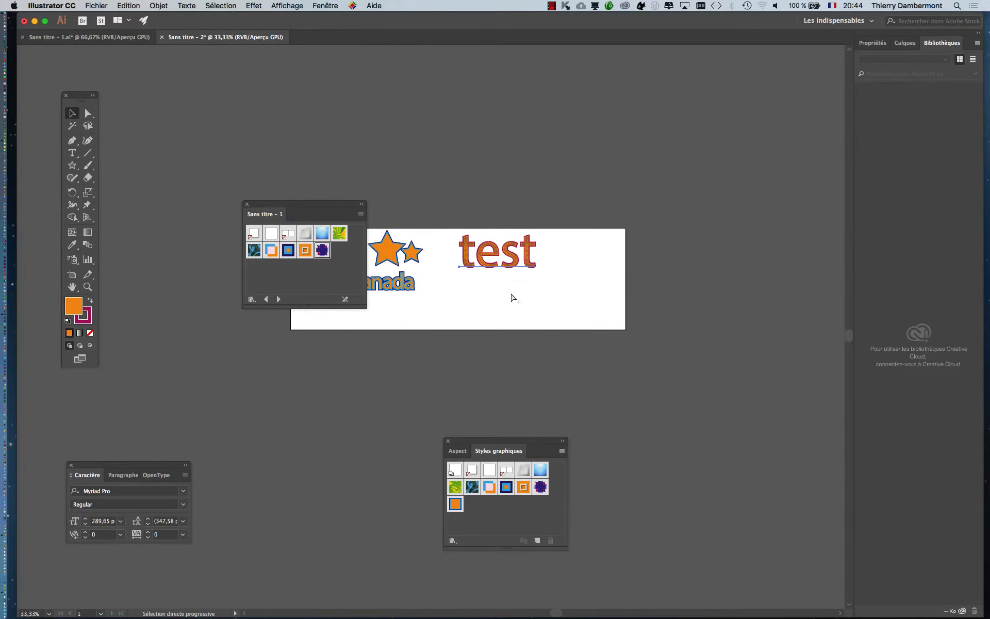
{"action": "scroll", "coordinate": [474, 262], "scroll_direction": "up", "scroll_amount": 2}
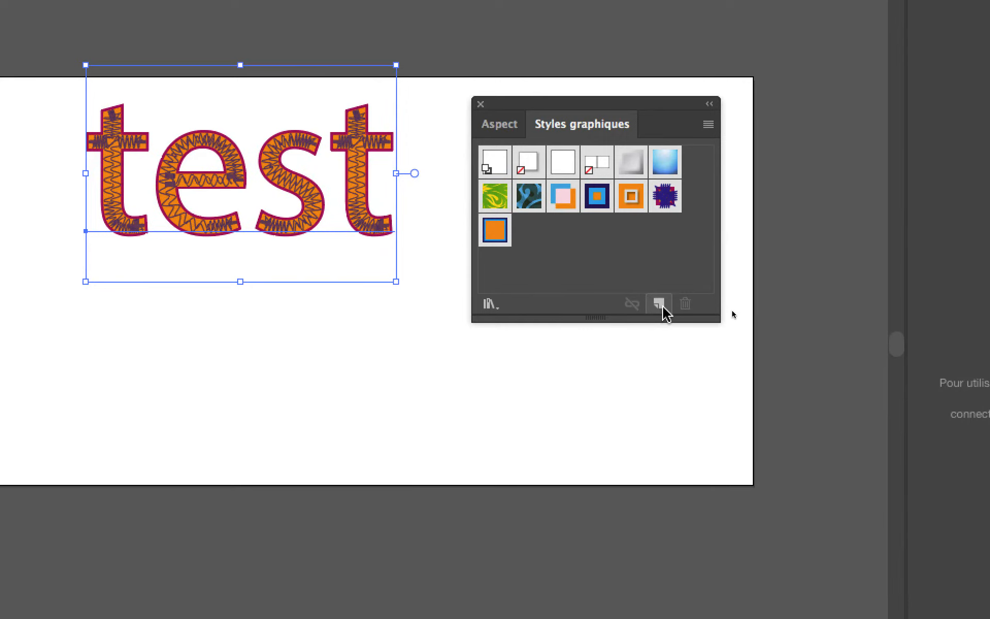
{"action": "left_click", "coordinate": [660, 305]}
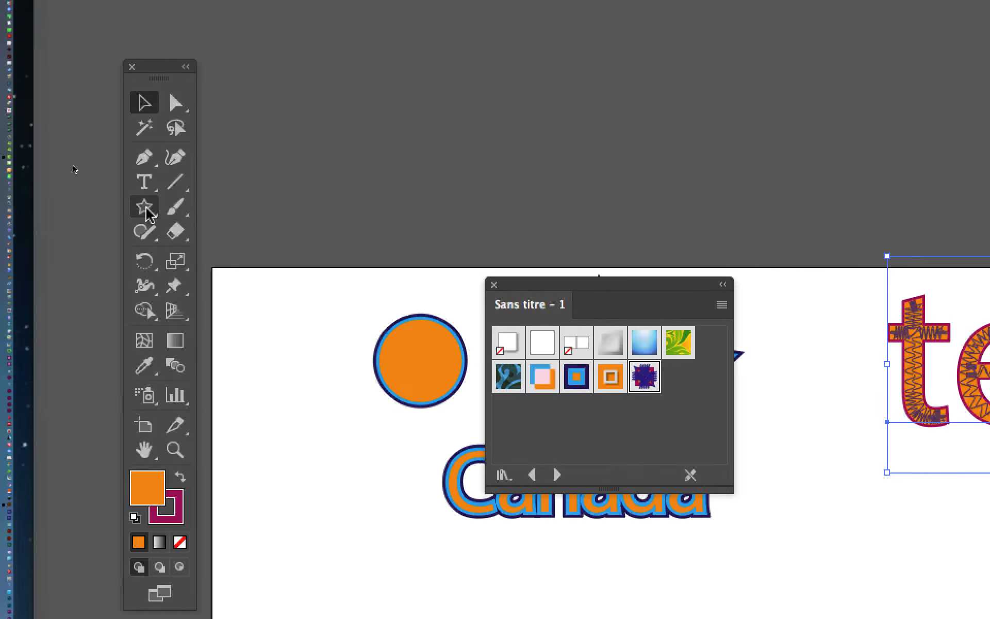
Step: Draw a tilted five-pointed star below the test text and apply the newly saved zigzag graphic style to it
{"action": "left_click", "coordinate": [147, 213]}
{"action": "left_click_drag", "start_coordinate": [411, 268], "coordinate": [474, 301]}
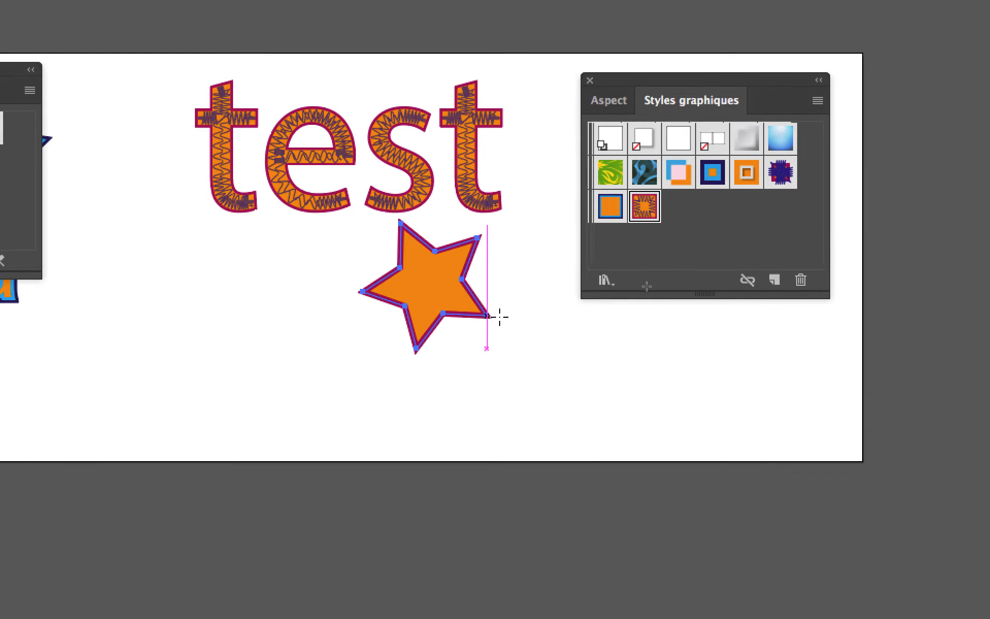
{"action": "left_click", "coordinate": [623, 190]}
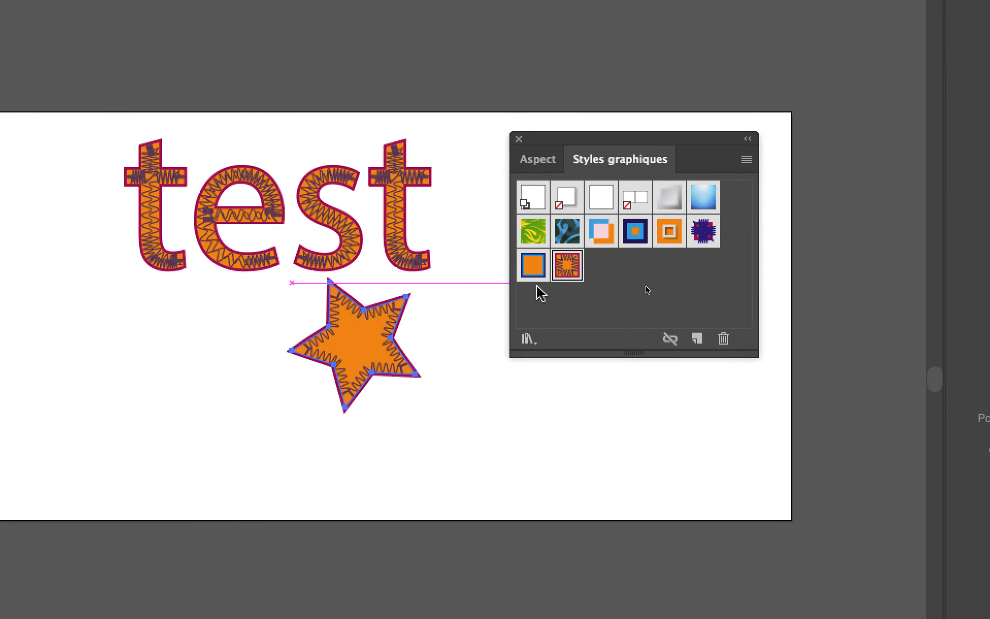
Step: Draw two small tilted five-pointed stars on either side of the existing star and apply the zigzag graphic style to each
{"action": "left_click_drag", "start_coordinate": [454, 401], "coordinate": [492, 424]}
{"action": "left_click", "coordinate": [540, 281]}
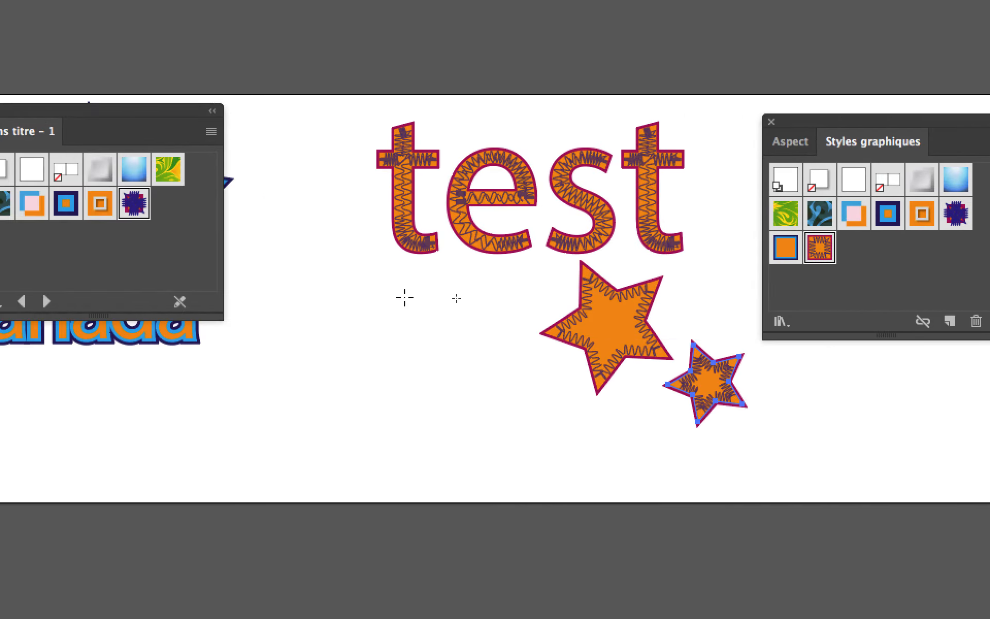
{"action": "left_click_drag", "start_coordinate": [117, 332], "coordinate": [166, 353]}
{"action": "left_click", "coordinate": [793, 233]}
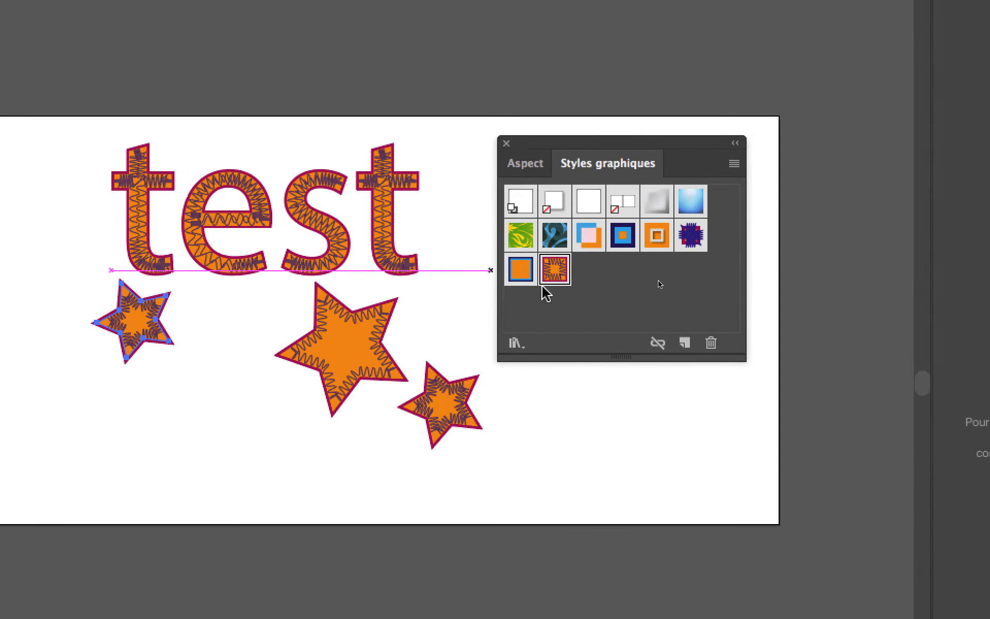
Step: Draw a large tilted five-pointed star beside the test text and apply the zigzag graphic style to it
{"action": "left_click_drag", "start_coordinate": [580, 224], "coordinate": [836, 230]}
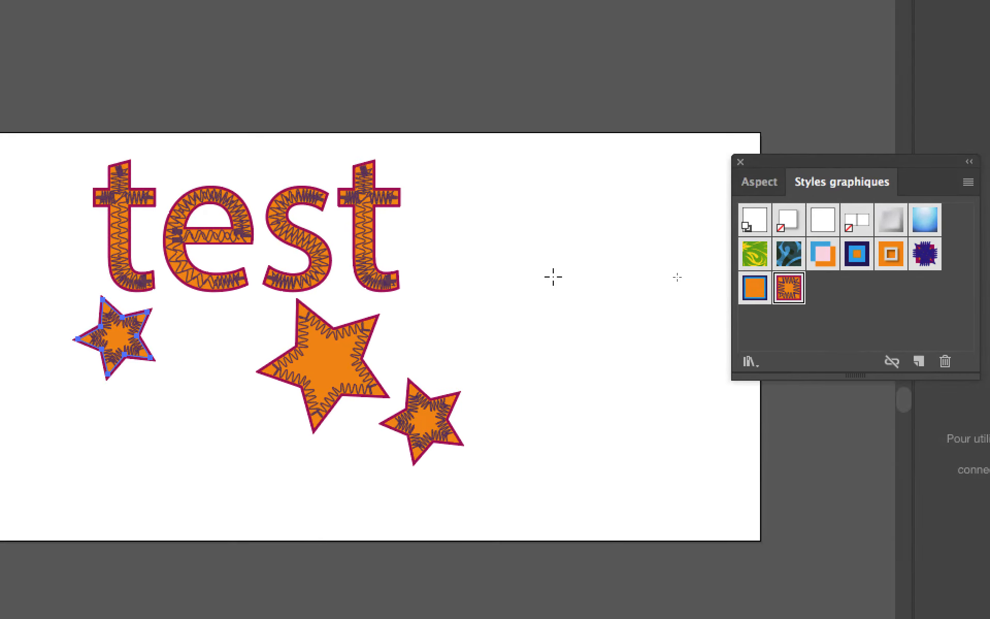
{"action": "mouse_move", "coordinate": [560, 300]}
{"action": "left_mouse_down"}
{"action": "mouse_move", "coordinate": [628, 324]}
{"action": "mouse_move", "coordinate": [670, 365]}
{"action": "left_mouse_up"}
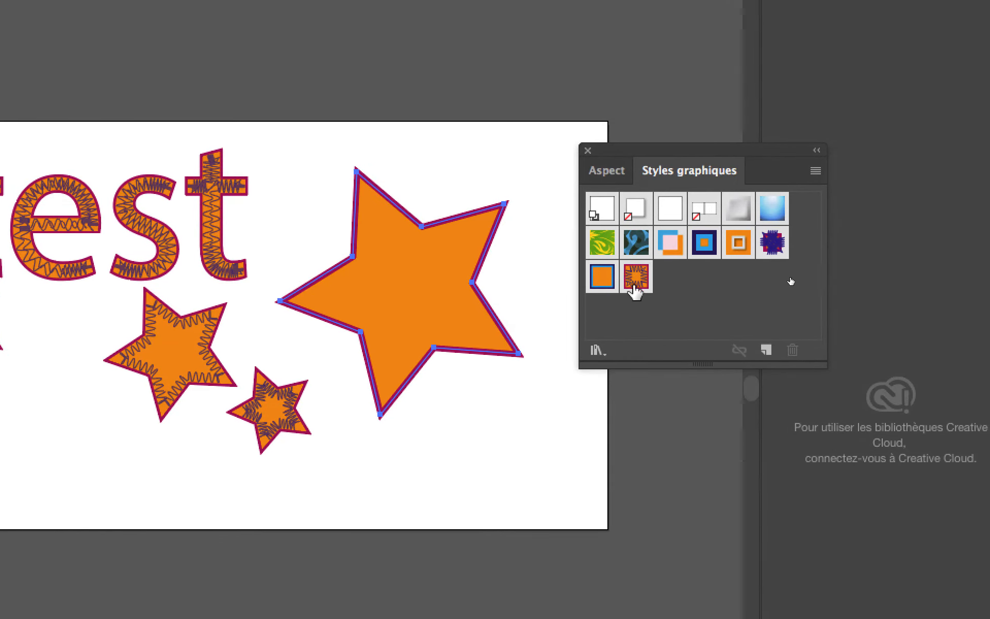
{"action": "left_click", "coordinate": [634, 283]}
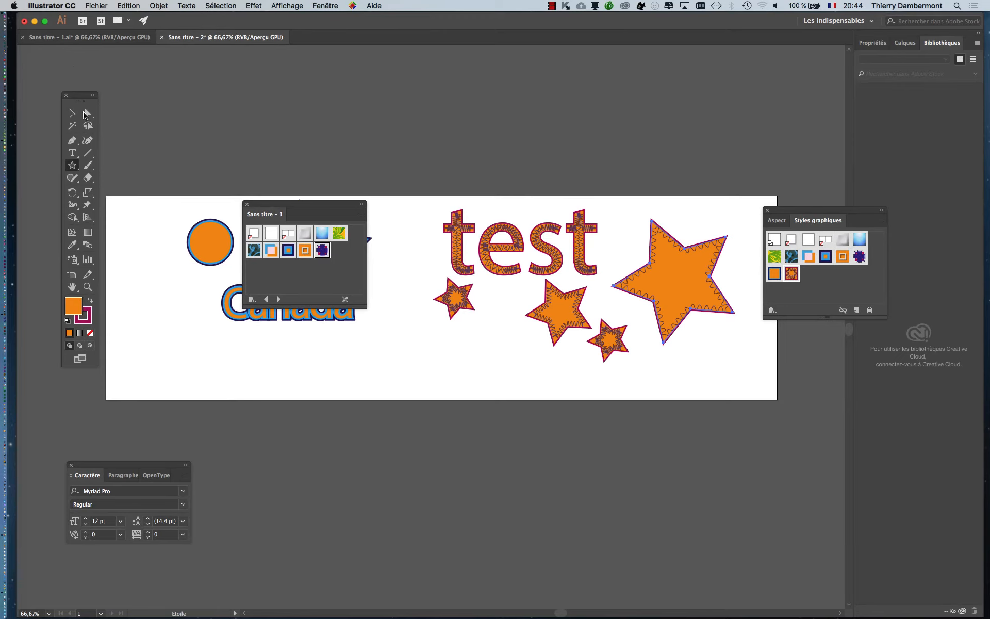
Step: Try saving the test text's appearance as another graphic style directly from the artwork, and undo the addition
{"action": "key", "text": "v"}
{"action": "left_click", "coordinate": [167, 128]}
{"action": "left_click", "coordinate": [550, 263]}
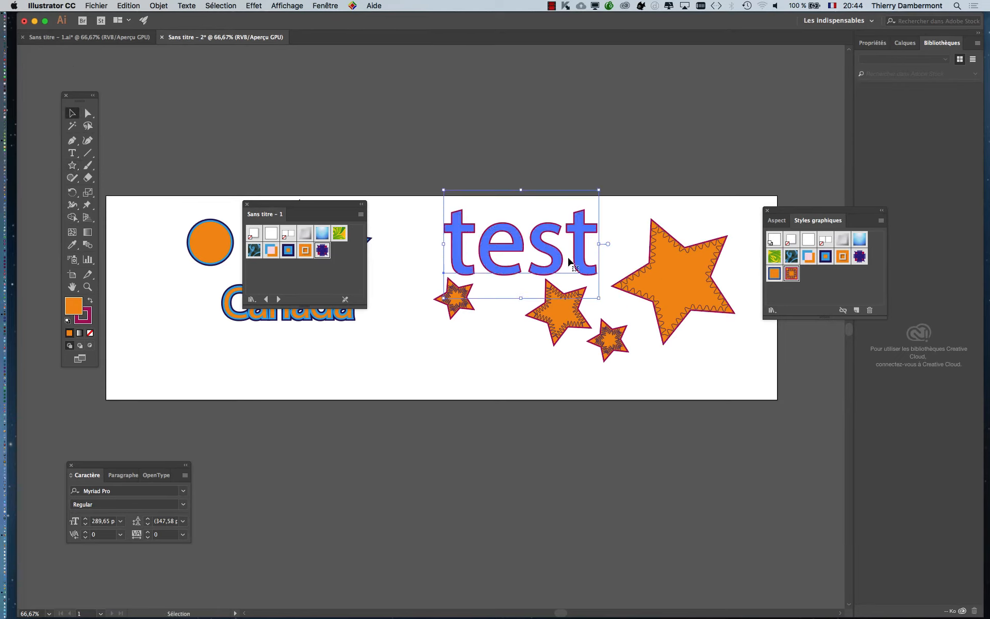
{"action": "left_click_drag", "start_coordinate": [784, 211], "coordinate": [642, 160]}
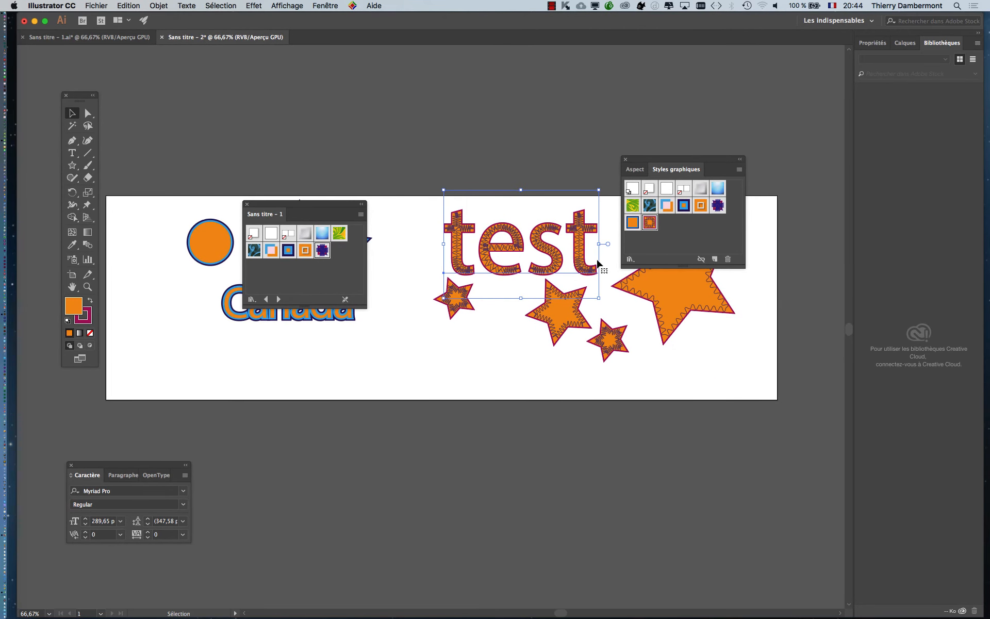
{"action": "left_click_drag", "start_coordinate": [598, 264], "coordinate": [683, 239]}
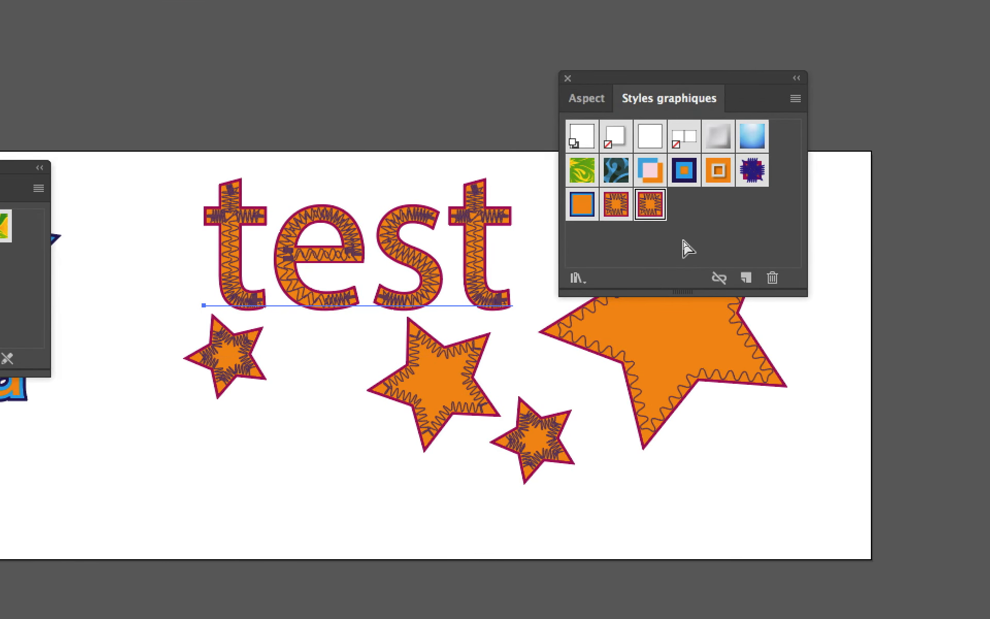
{"action": "key", "text": "super+z"}
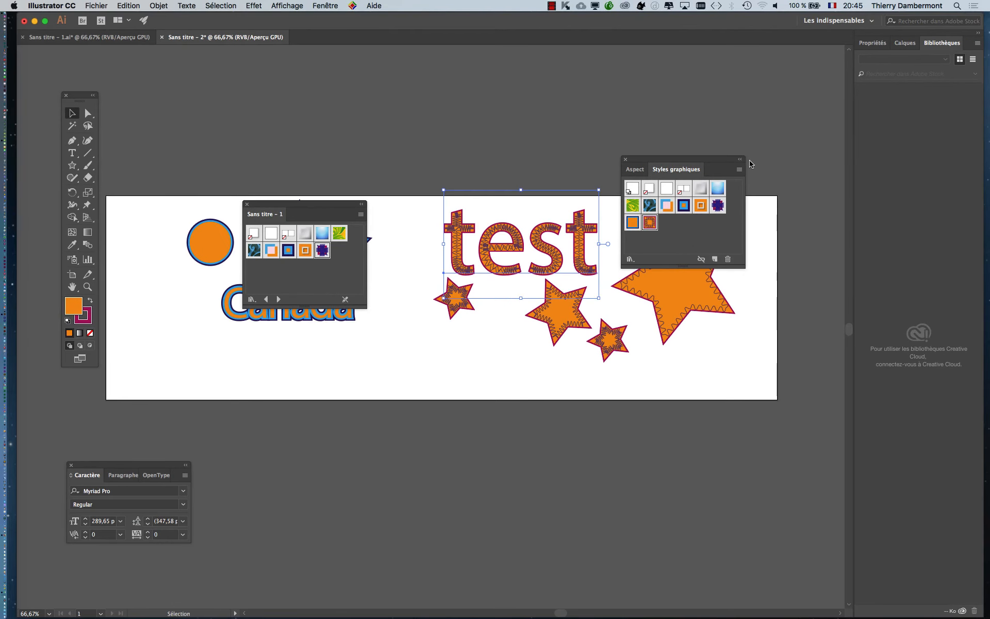
Step: Move the graphic styles collection clear of the large star and deselect the test text
{"action": "left_click_drag", "start_coordinate": [694, 163], "coordinate": [705, 94]}
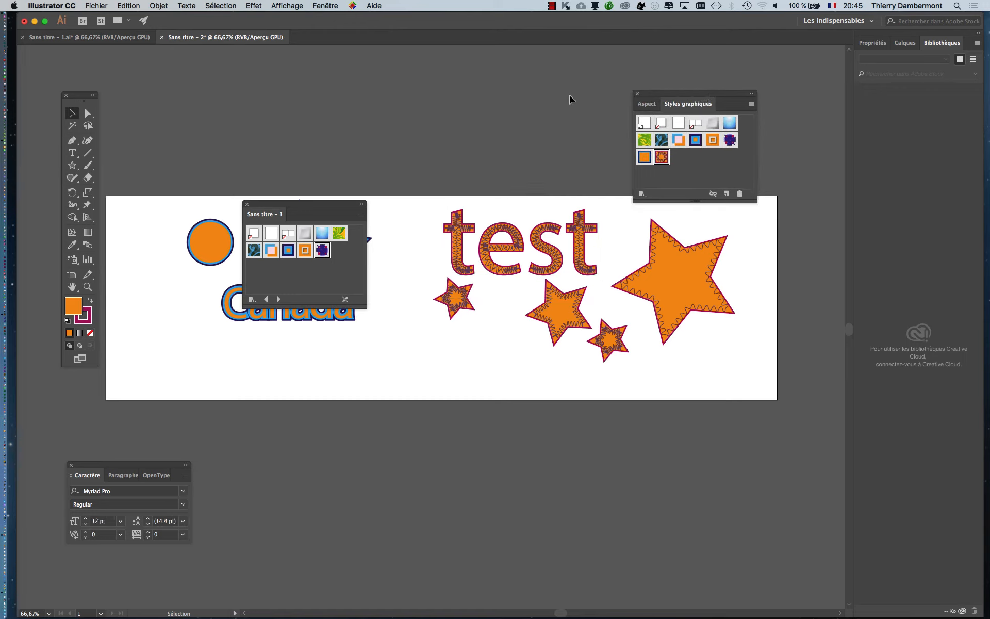